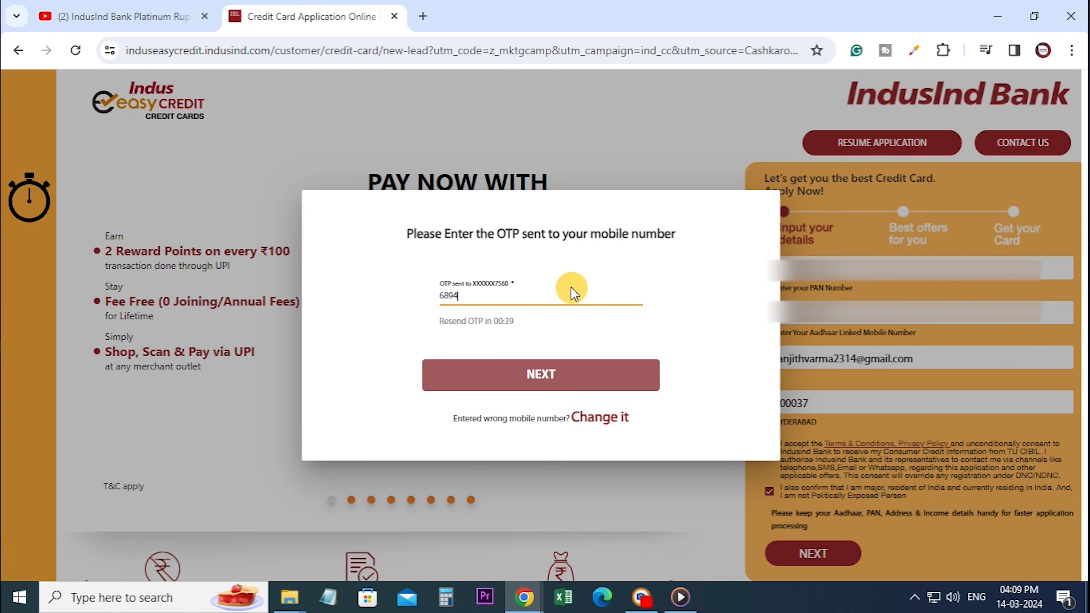
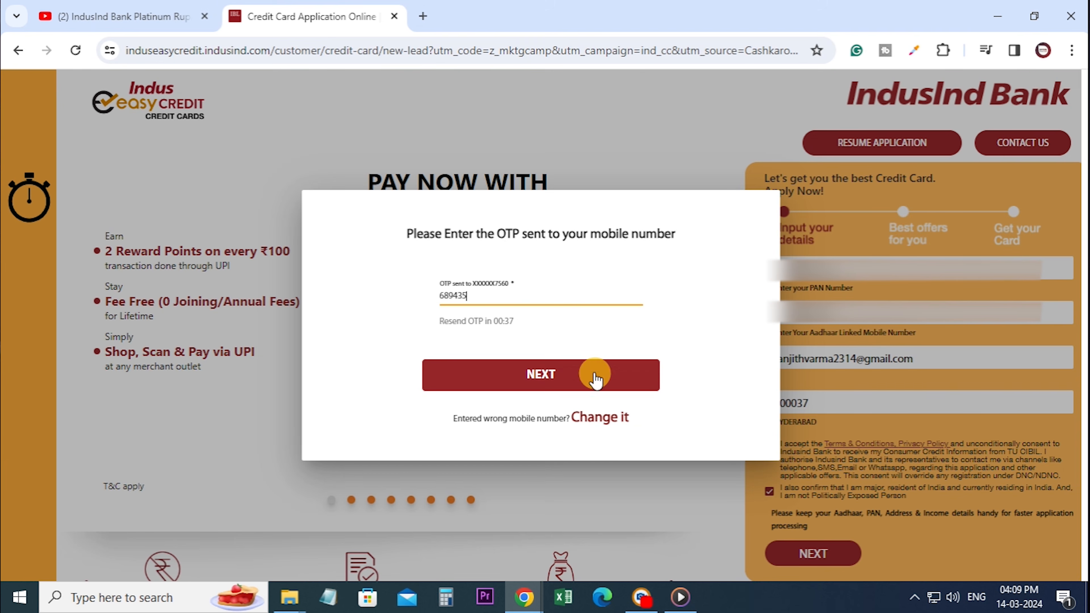
# - Enter the mobile one-time code and submit it to verify the number
pyautogui.click(592, 373)
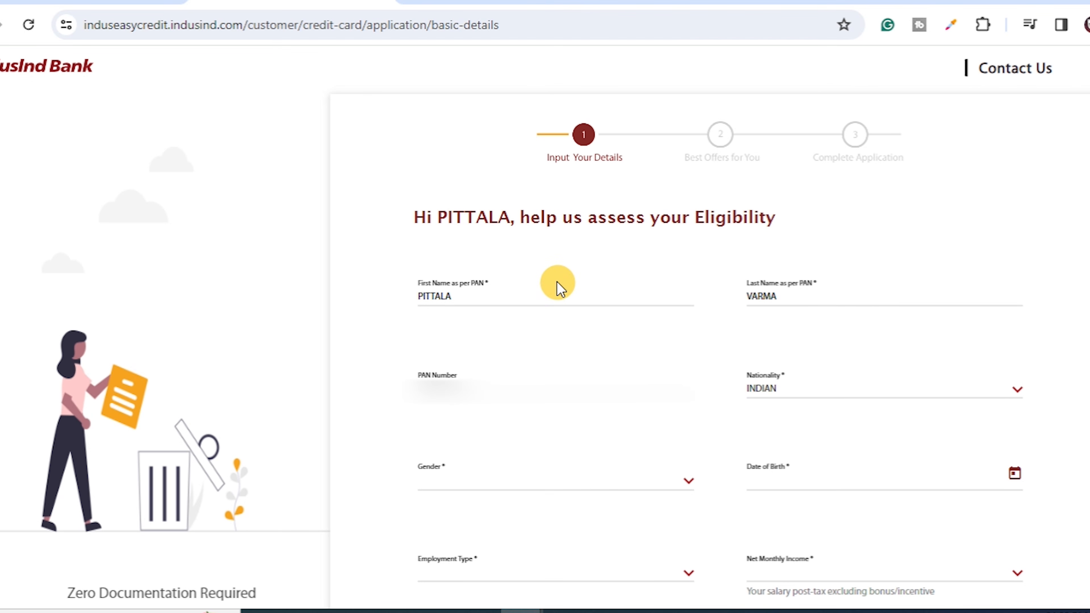
# - Correct the applicant's last name and set the date of birth
pyautogui.click(747, 296)
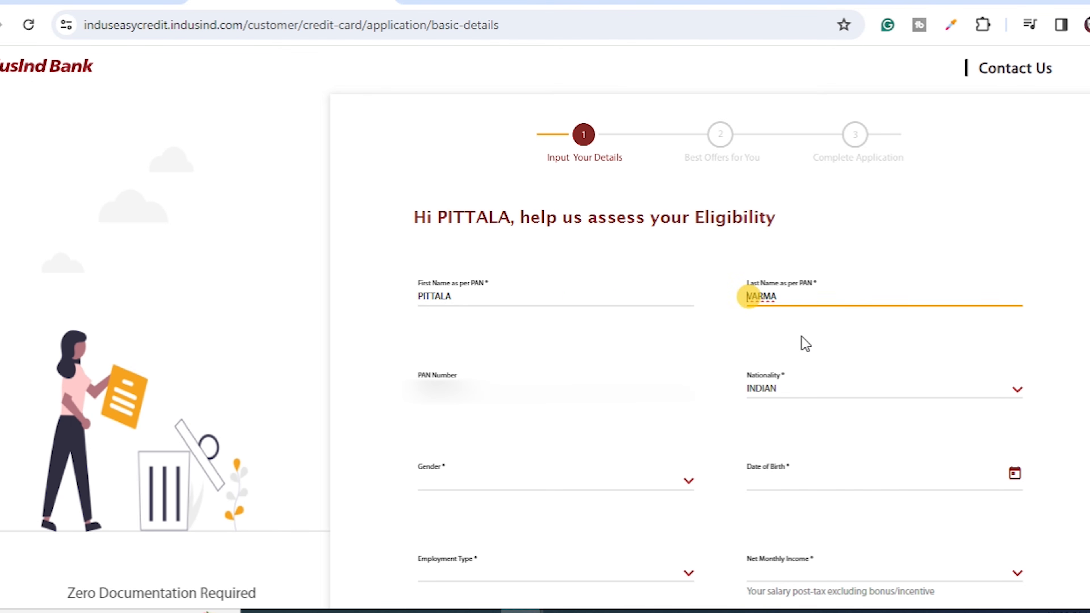
pyautogui.write('Ranjith')
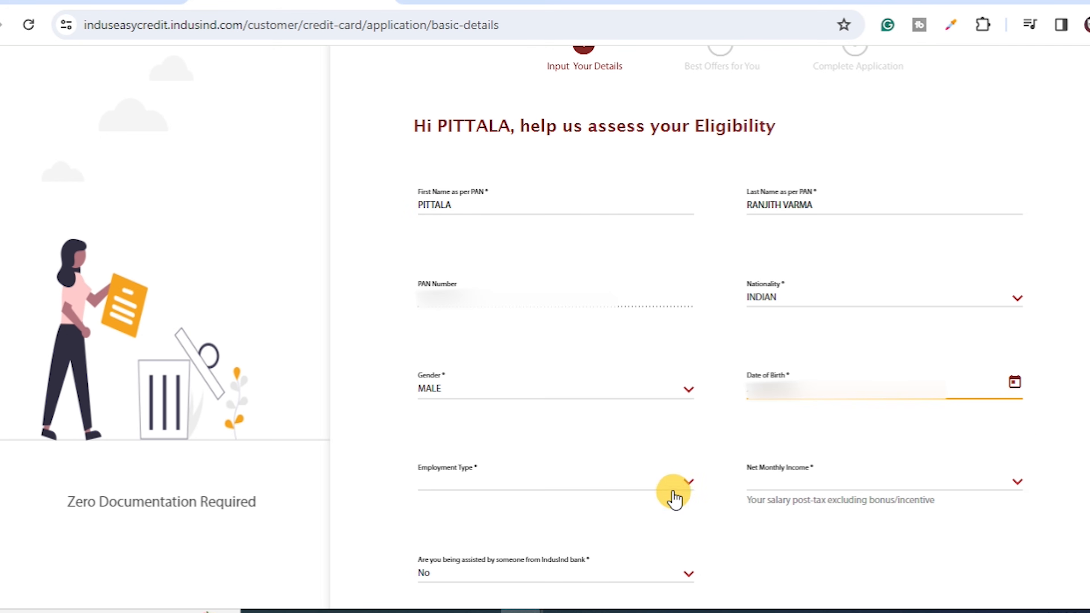
pyautogui.click(625, 492)
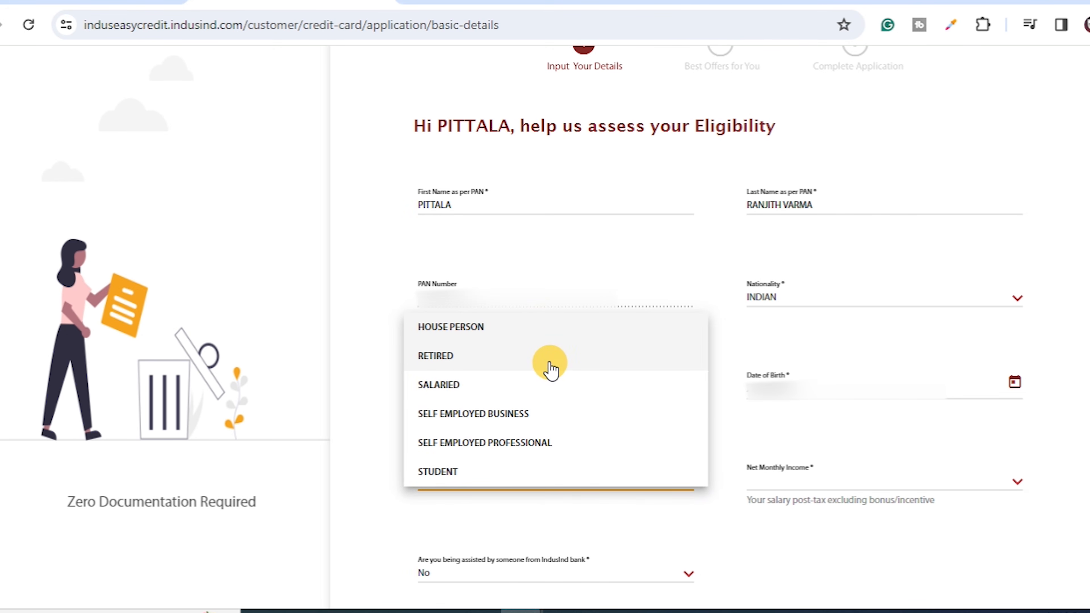
# - Choose SALARIED with ₹50001 to 100000 monthly income, authorize the credit check, and submit
pyautogui.click(550, 389)
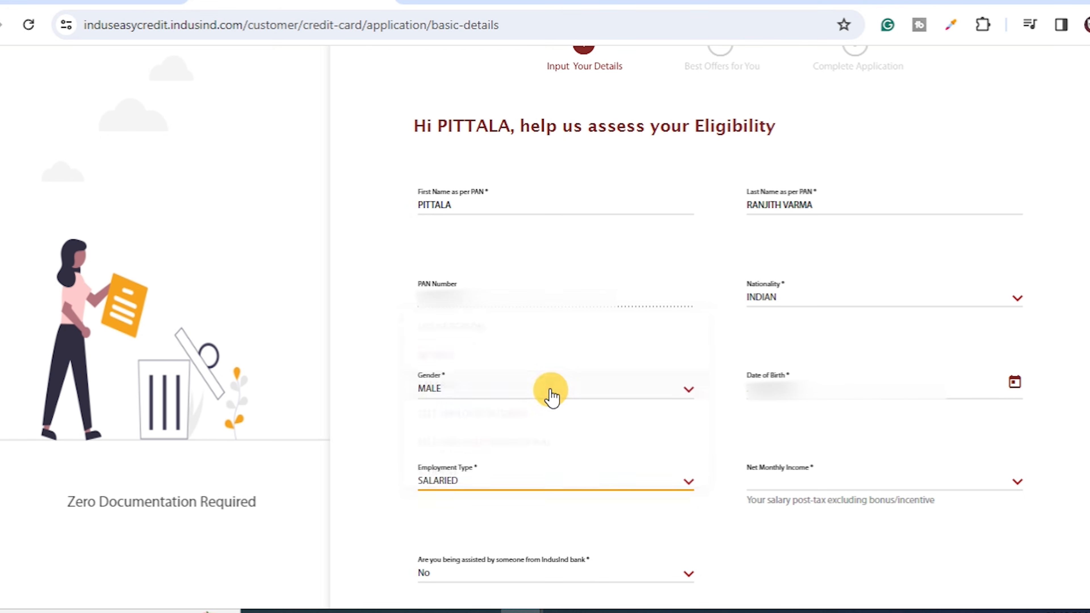
pyautogui.click(966, 484)
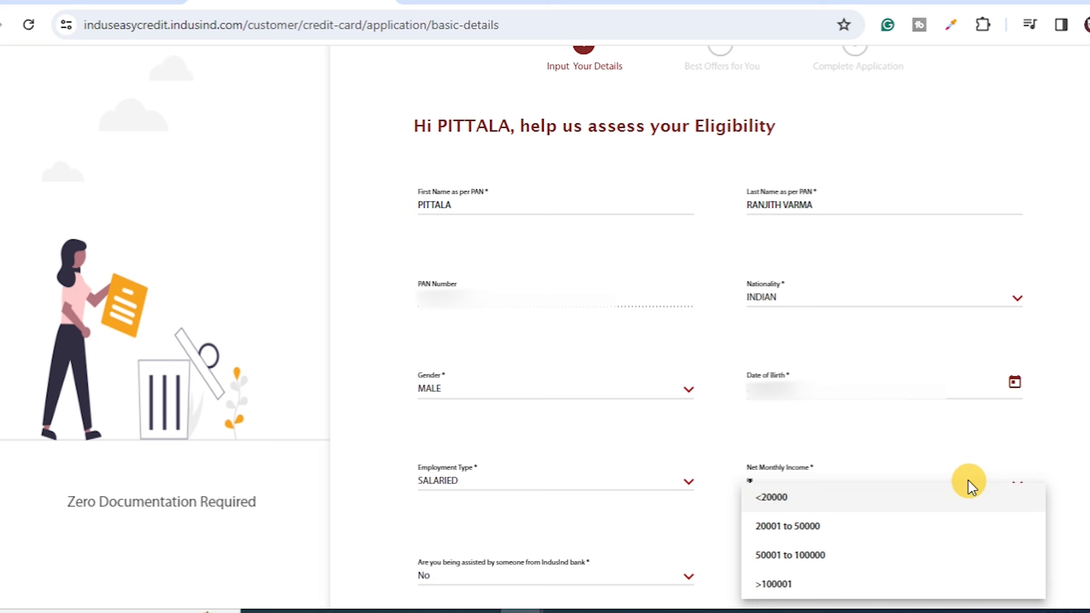
pyautogui.scroll(-2, 808, 472)
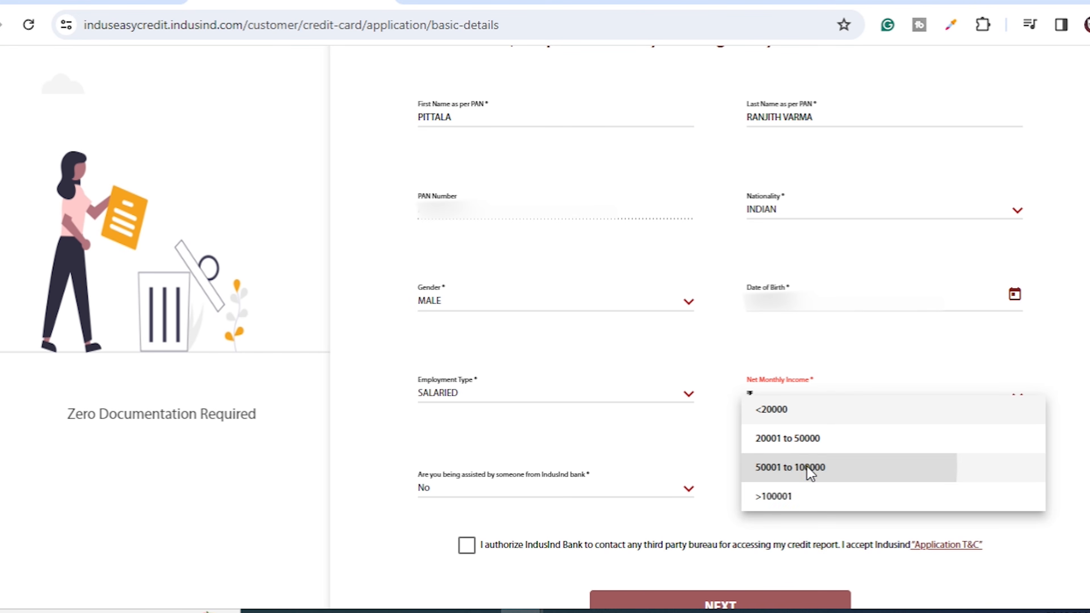
pyautogui.click(808, 472)
pyautogui.scroll(-2, 810, 467)
pyautogui.click(465, 457)
pyautogui.click(686, 531)
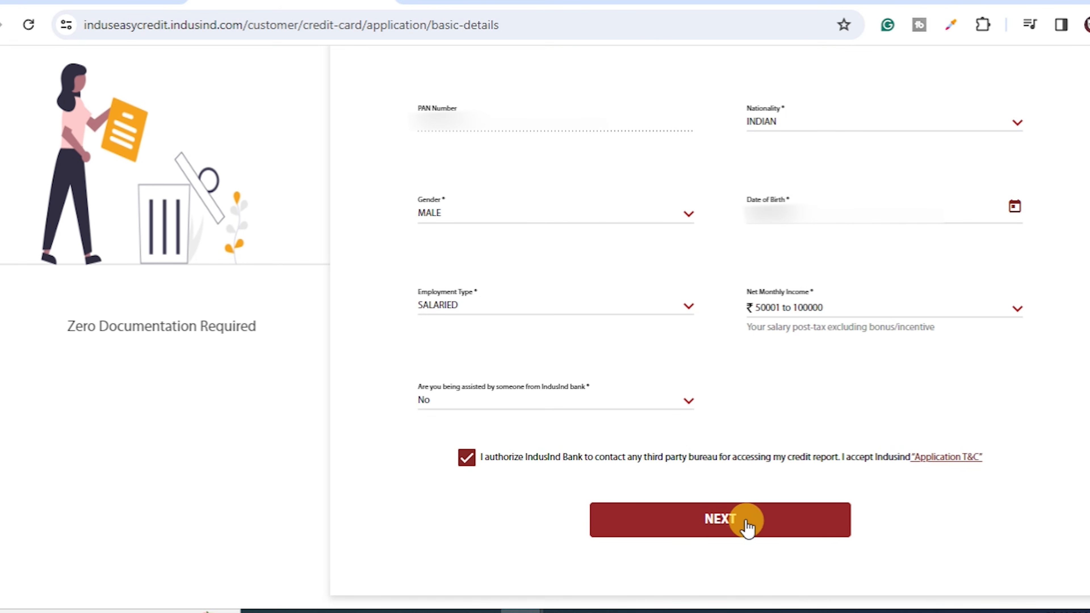
pyautogui.scroll(-4, 744, 521)
pyautogui.click(734, 358)
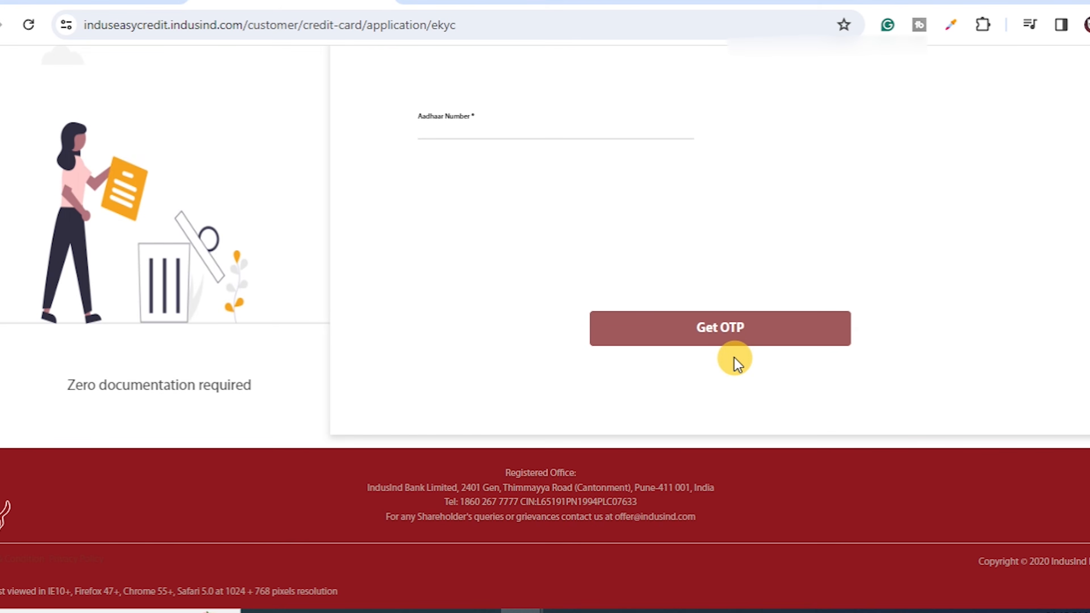
# - Paste the Aadhaar number, request its one-time code, and submit the received code
pyautogui.click(553, 133)
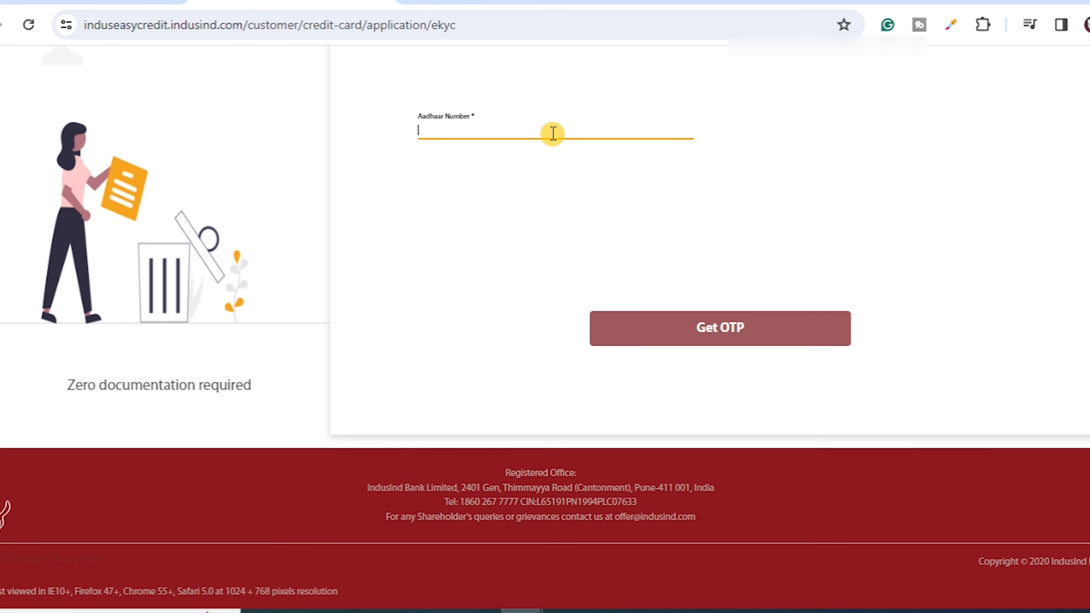
pyautogui.hotkey('ctrl', 'v')
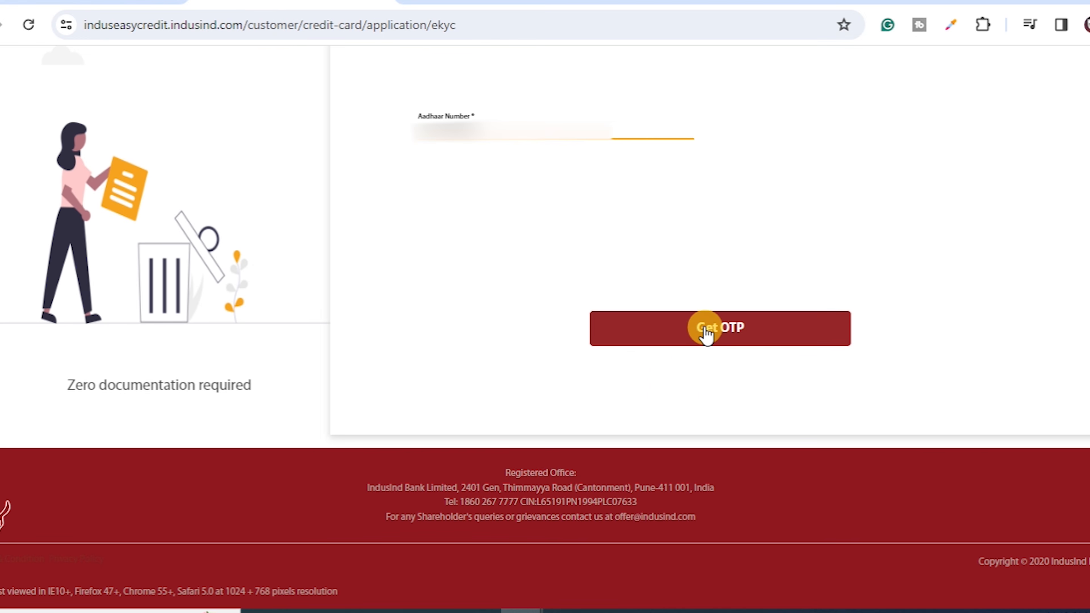
pyautogui.click(704, 327)
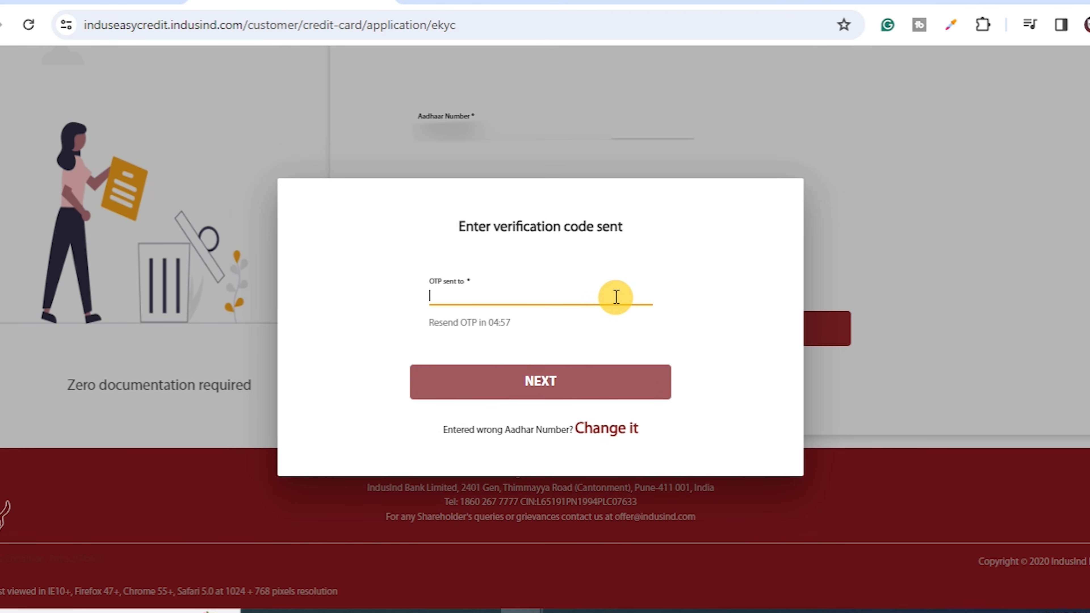
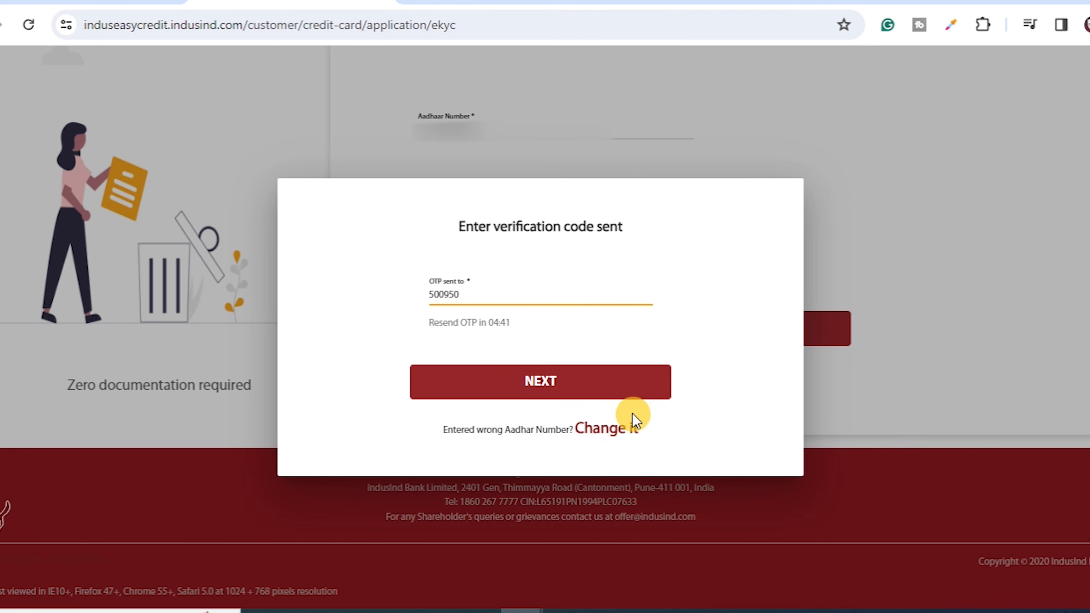
pyautogui.click(627, 397)
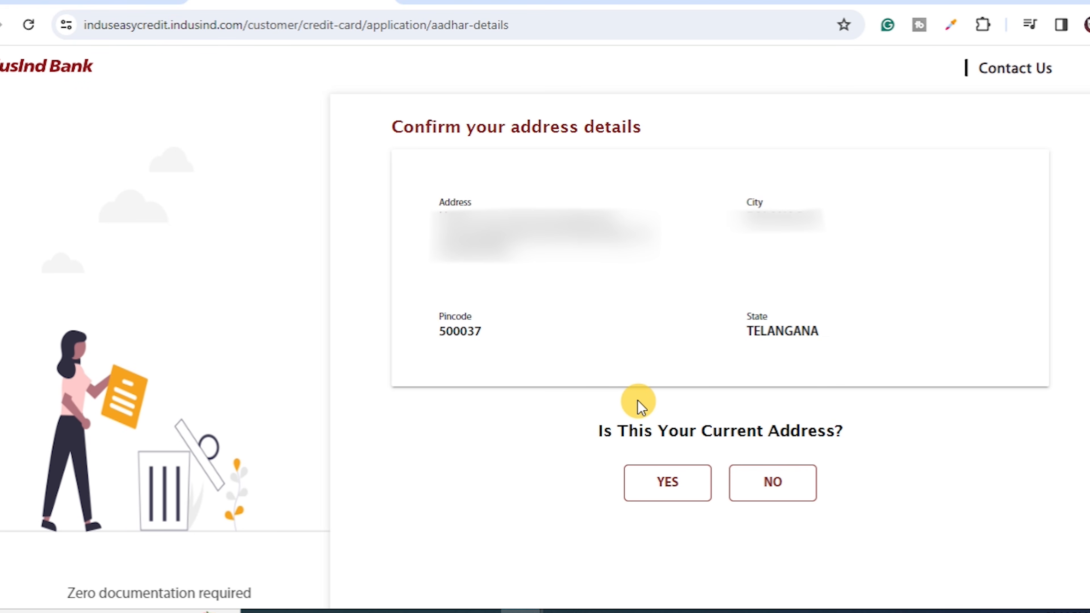
# - Confirm the Aadhaar address as current and set ownership type to RENTED WITH FAMILY
pyautogui.click(673, 481)
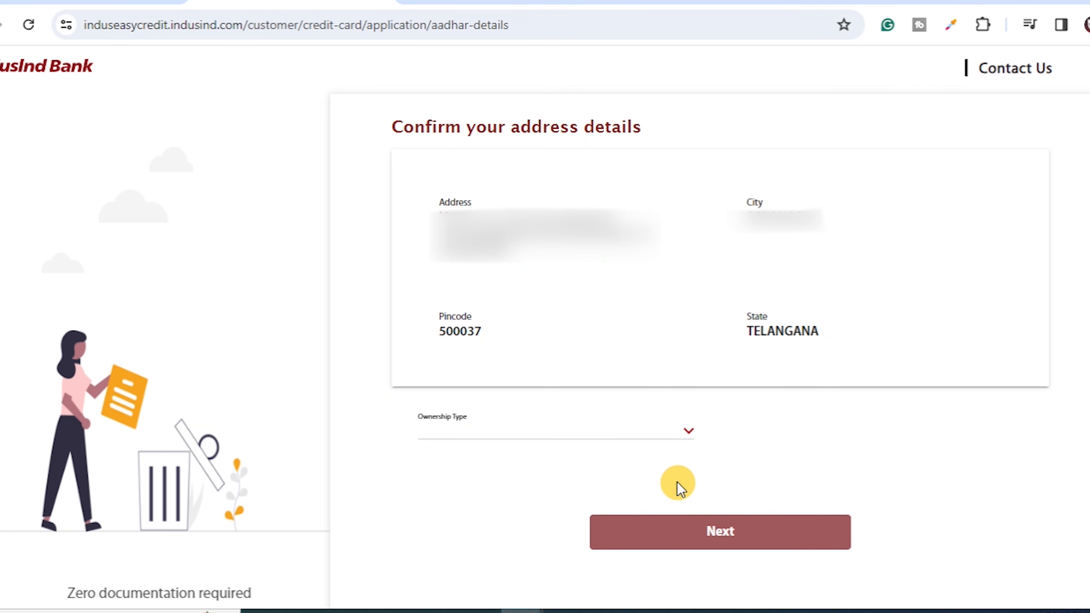
pyautogui.click(648, 442)
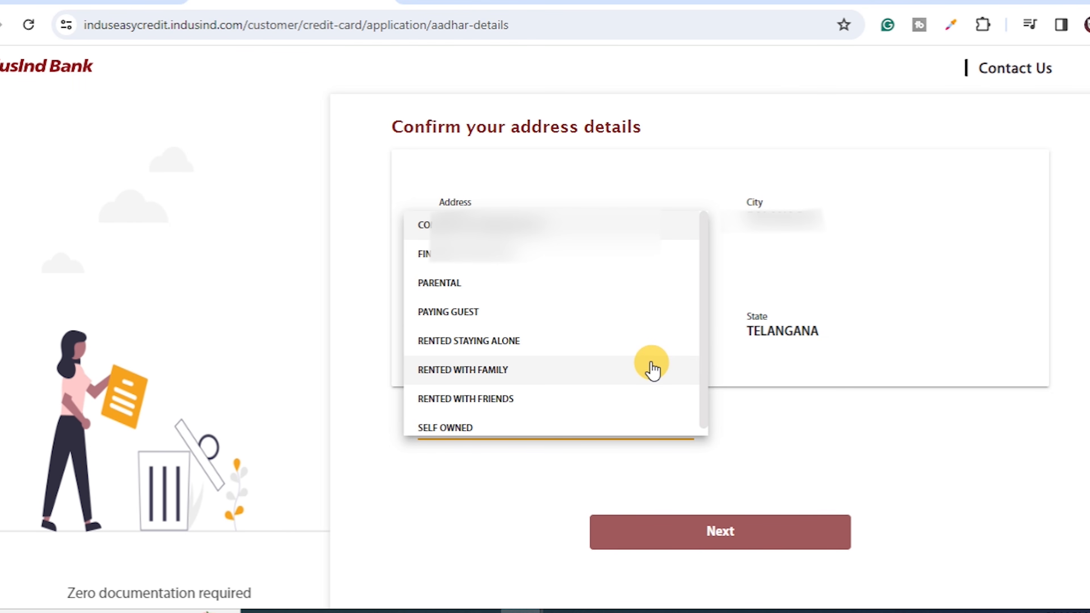
pyautogui.scroll(-1, 639, 356)
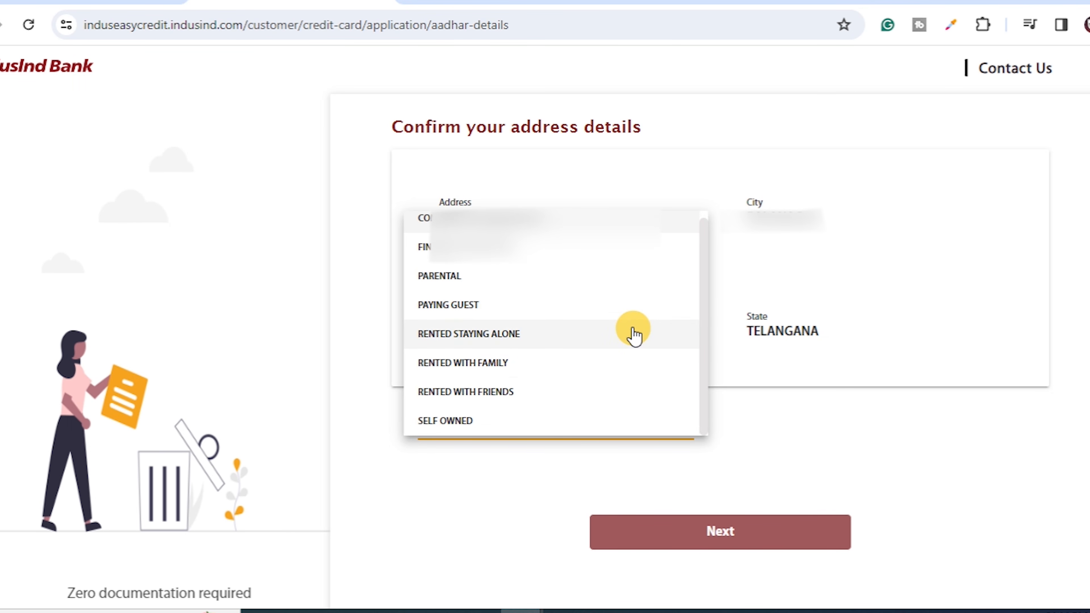
pyautogui.click(636, 364)
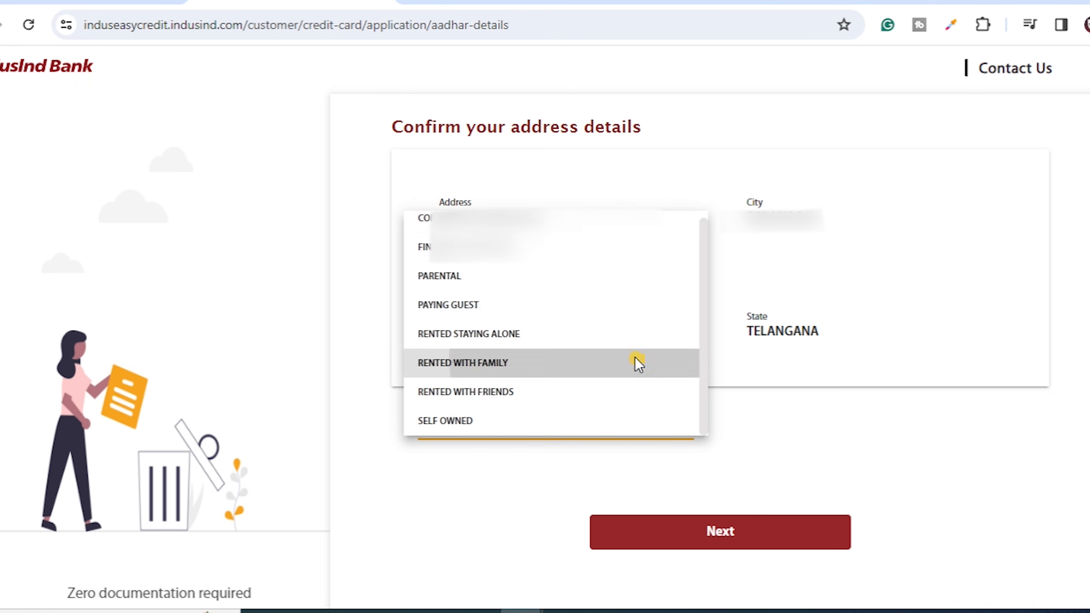
pyautogui.click(724, 529)
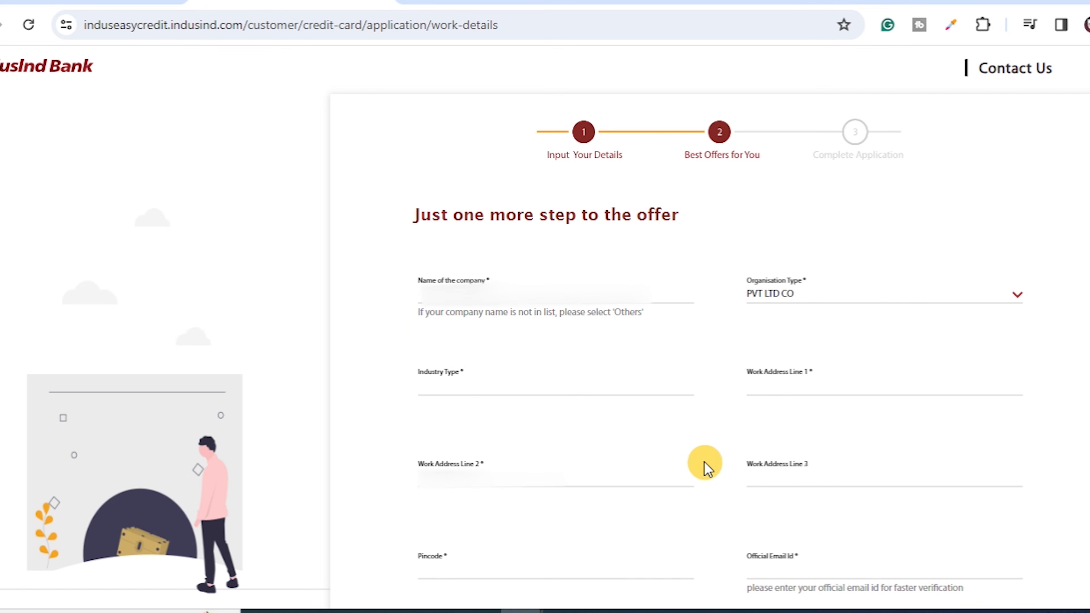
# - Enter company name 'Y', keep PVT LTD CO organisation type, and choose IT / TELECOM industry
pyautogui.click(628, 294)
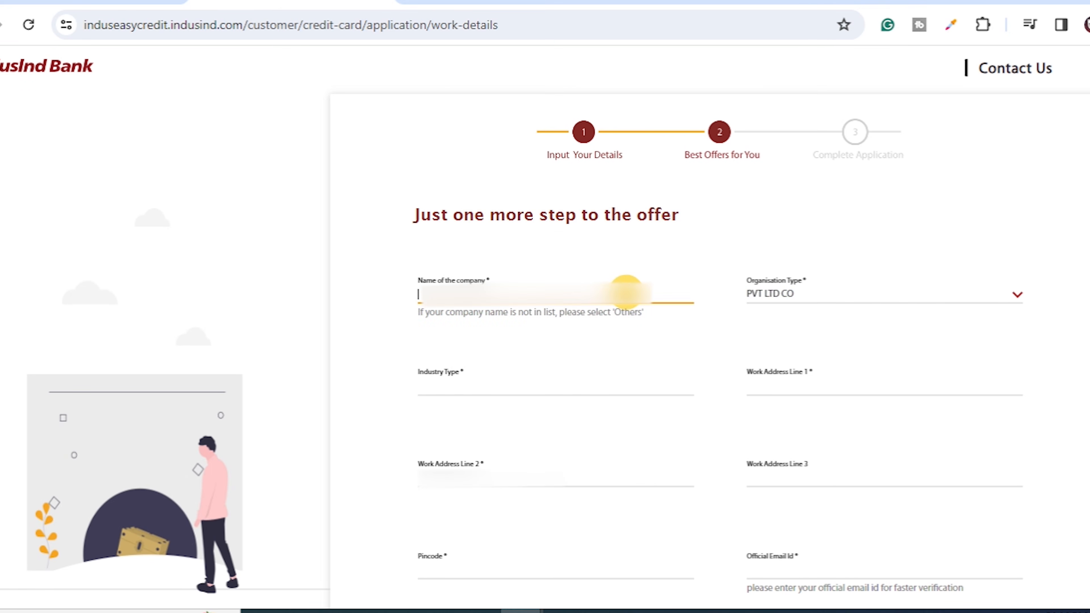
pyautogui.write('y')
pyautogui.press('BackSpace')
pyautogui.write('Y')
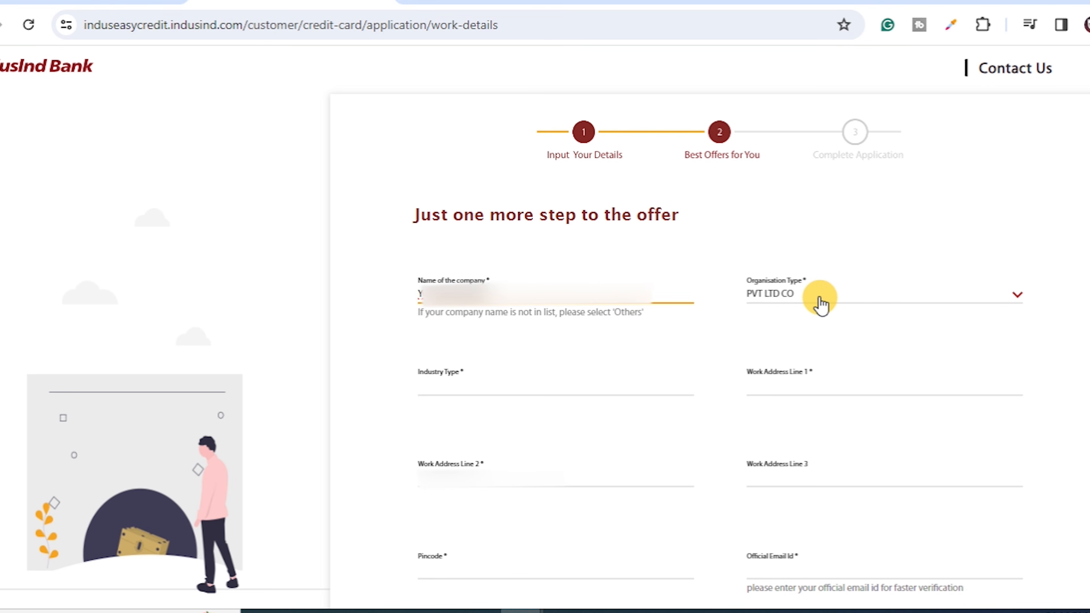
pyautogui.click(820, 305)
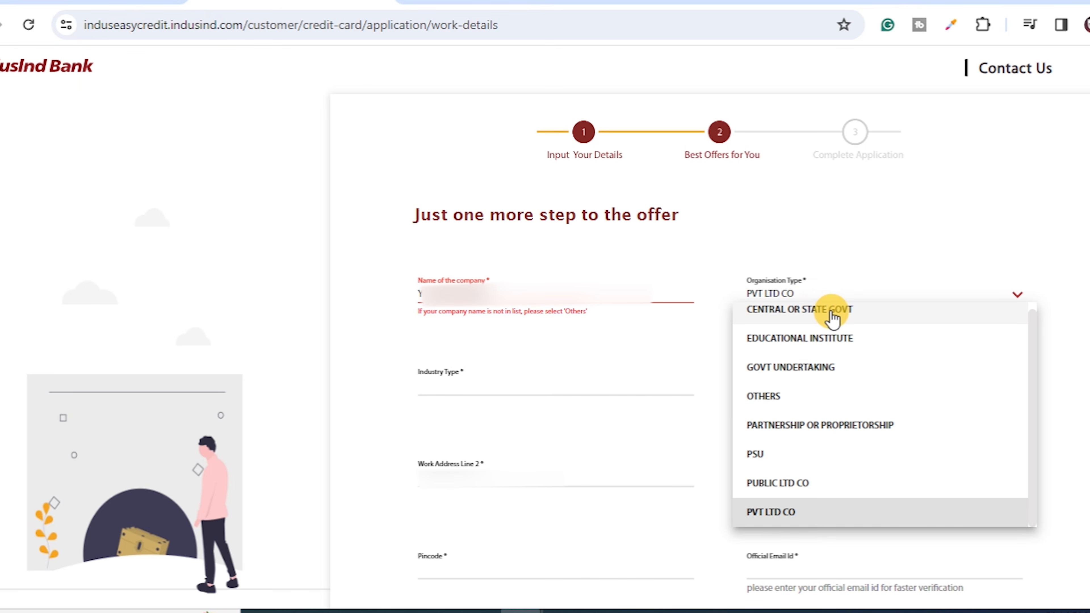
pyautogui.click(820, 512)
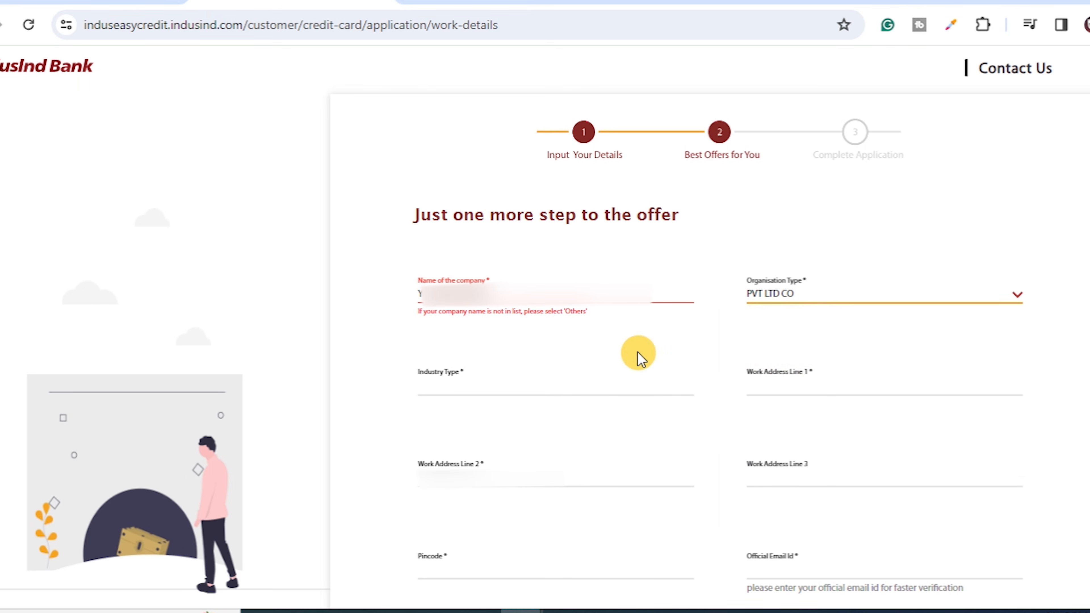
pyautogui.scroll(-4, 593, 279)
pyautogui.click(556, 210)
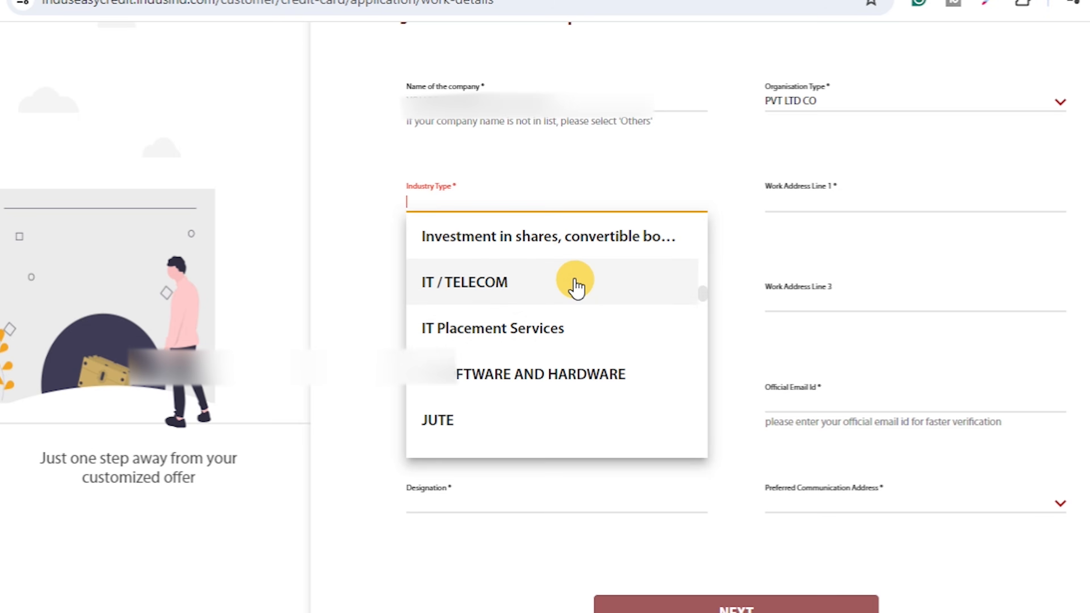
pyautogui.click(571, 284)
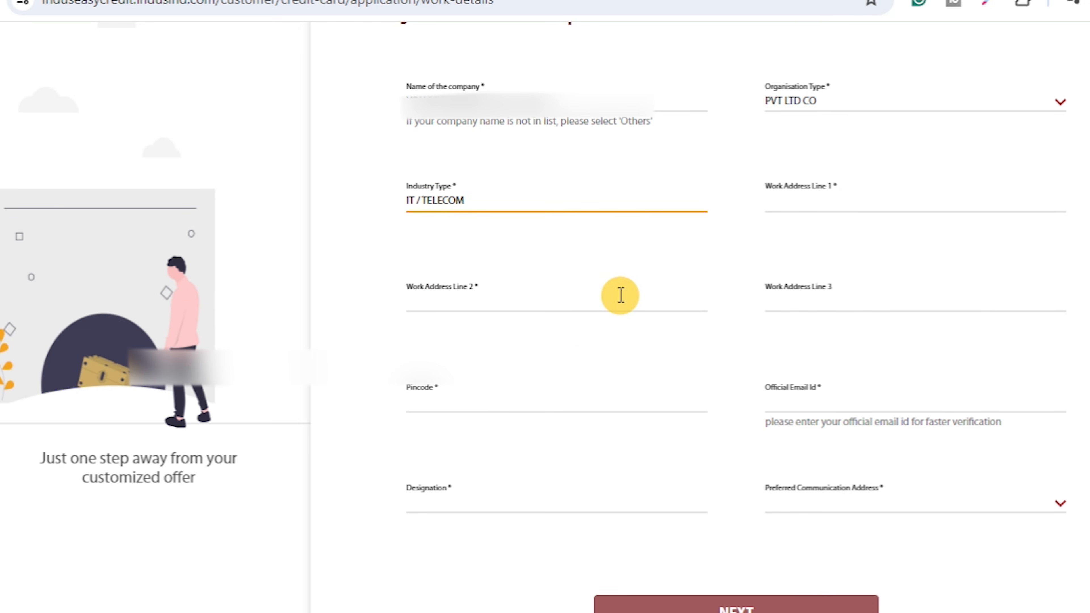
# - Fill in the first work address line
pyautogui.click(843, 205)
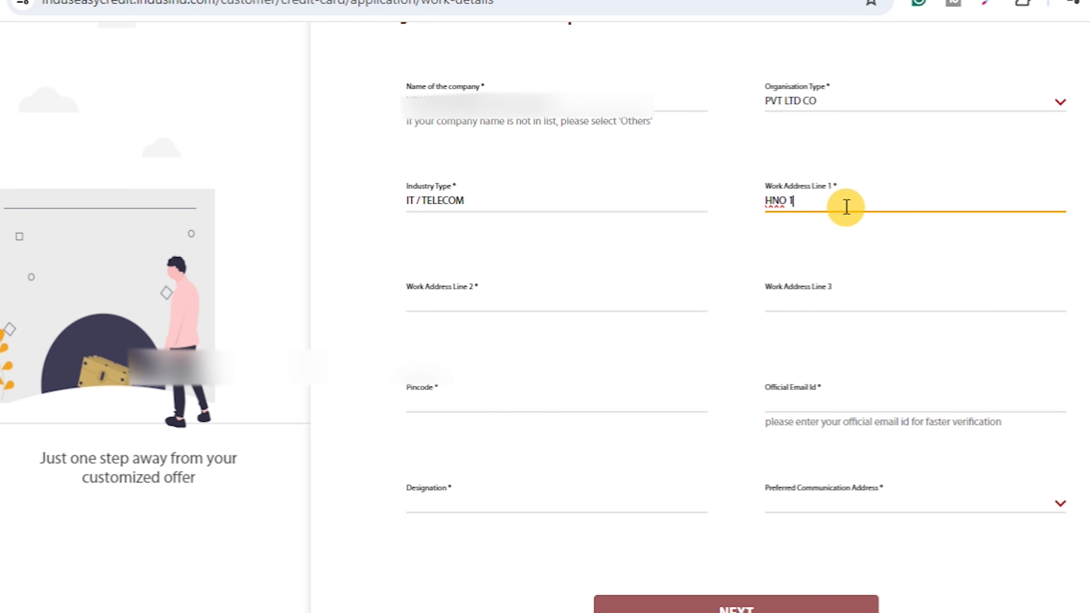
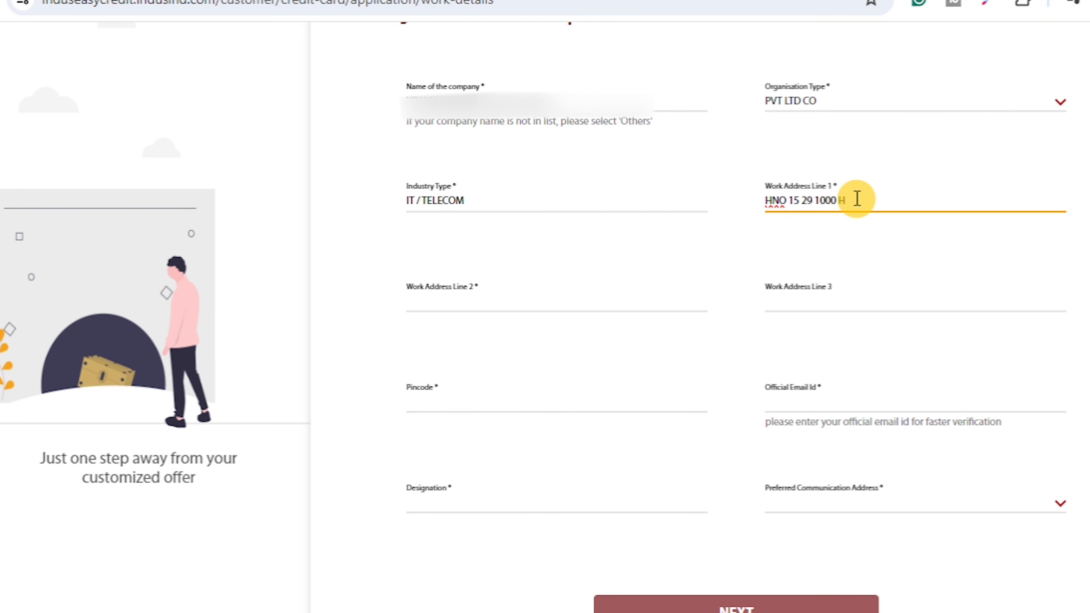
# - Correct the official email address and verify it with the emailed one-time code
pyautogui.click(824, 397)
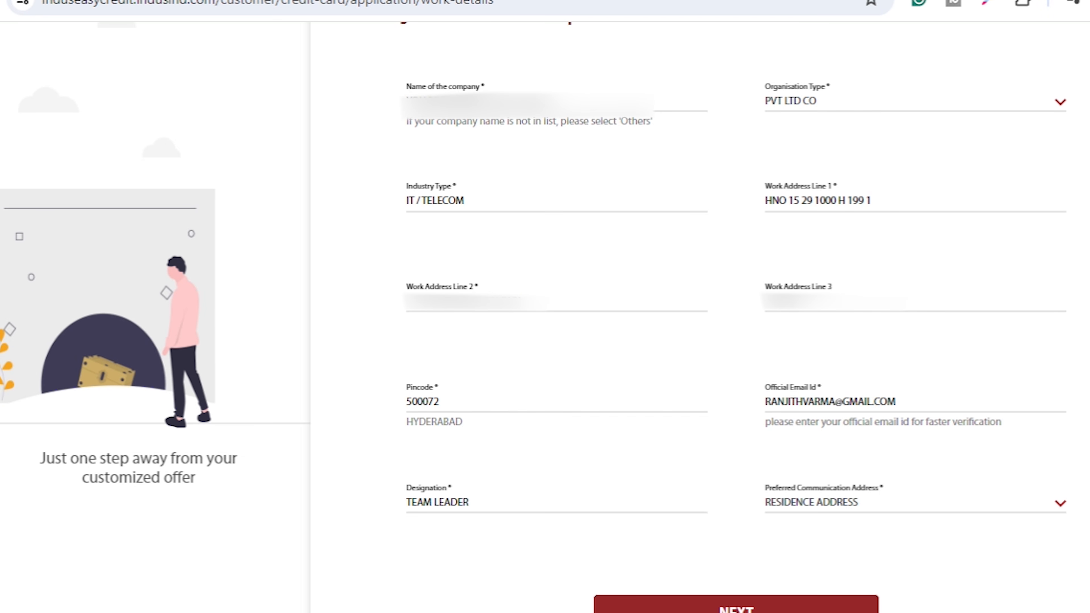
pyautogui.click(836, 405)
pyautogui.click(834, 404)
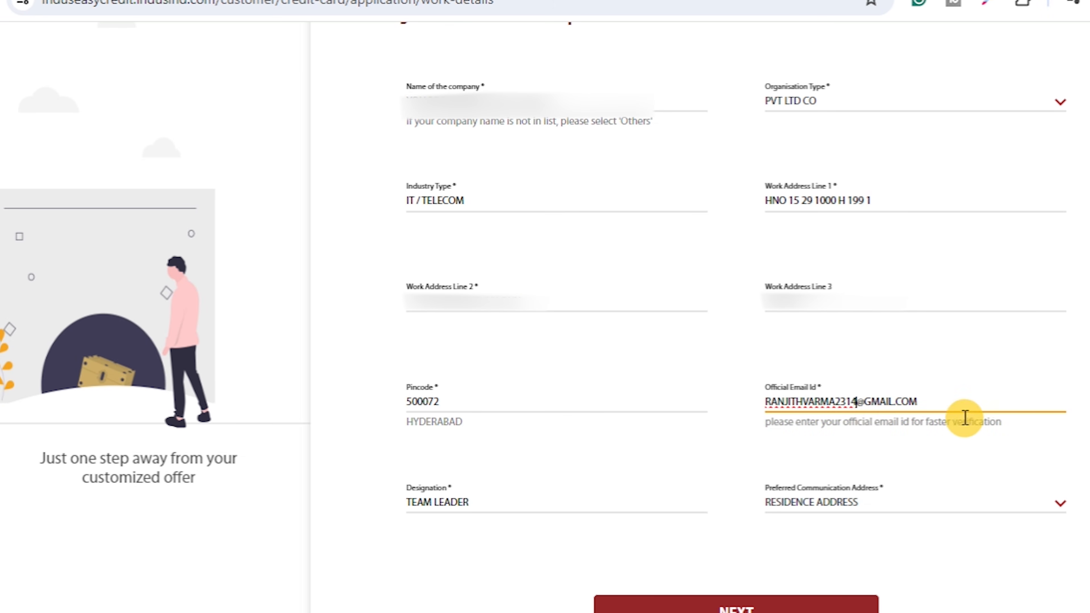
pyautogui.click(1070, 436)
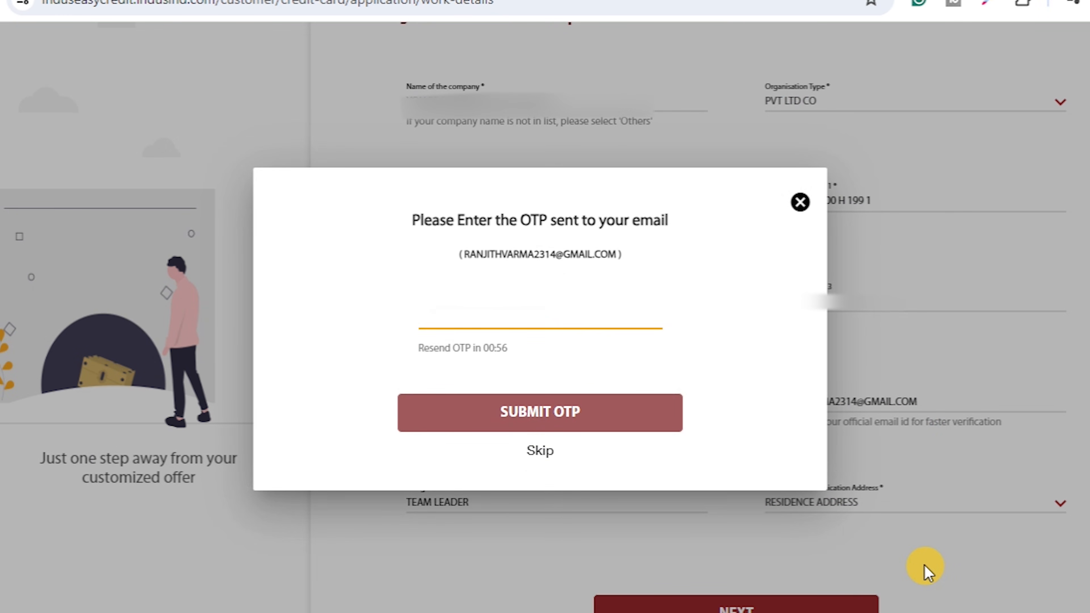
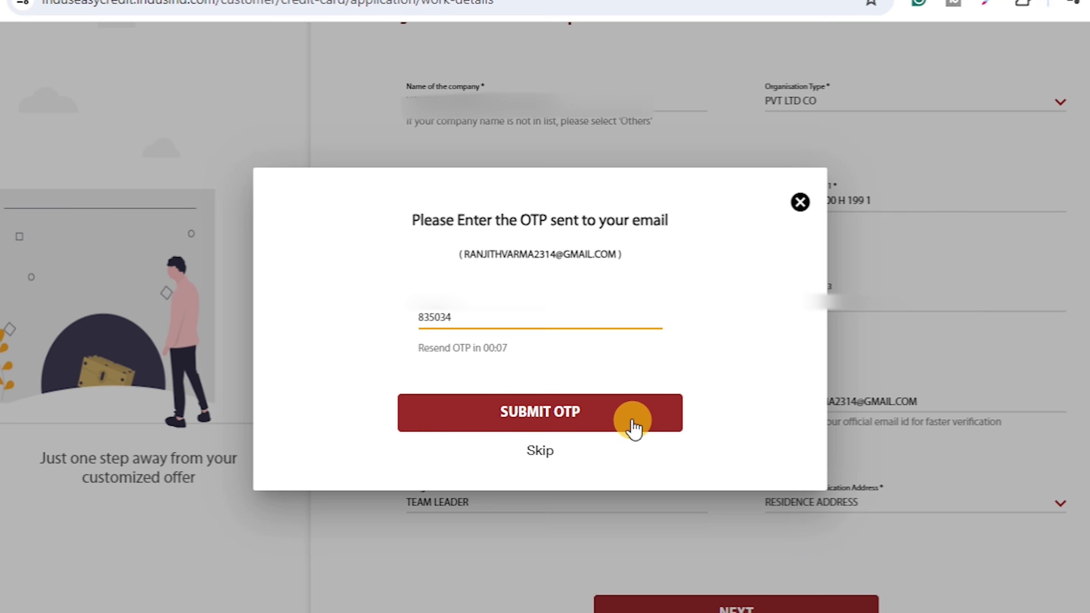
pyautogui.click(629, 419)
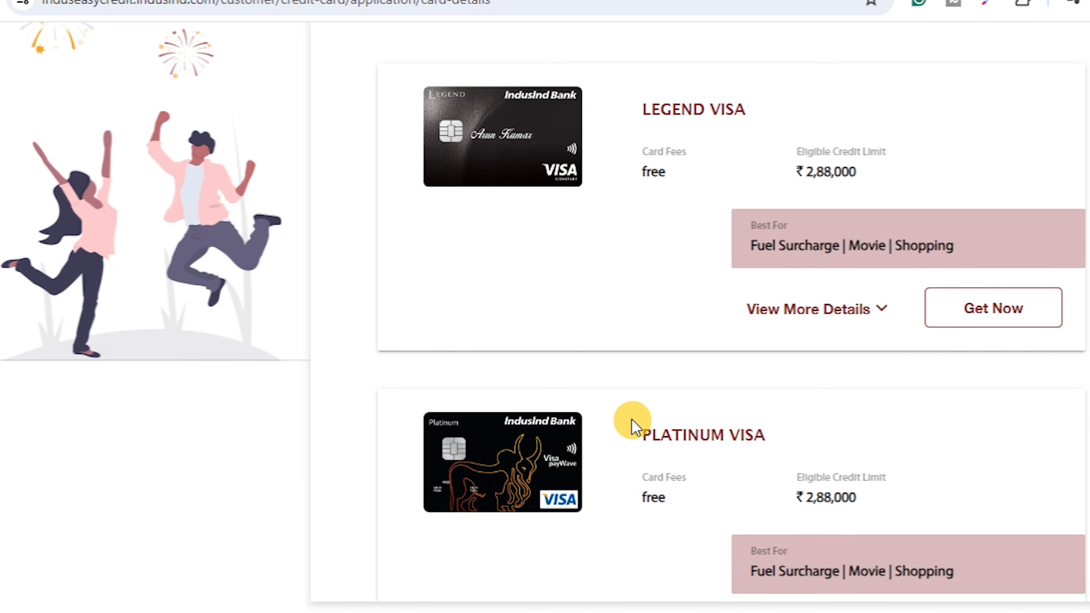
# - Expand the Legend Visa and Platinum Aura Edge Visa benefits, compare offers, then pick Legend Visa
pyautogui.click(853, 312)
pyautogui.scroll(-4, 901, 344)
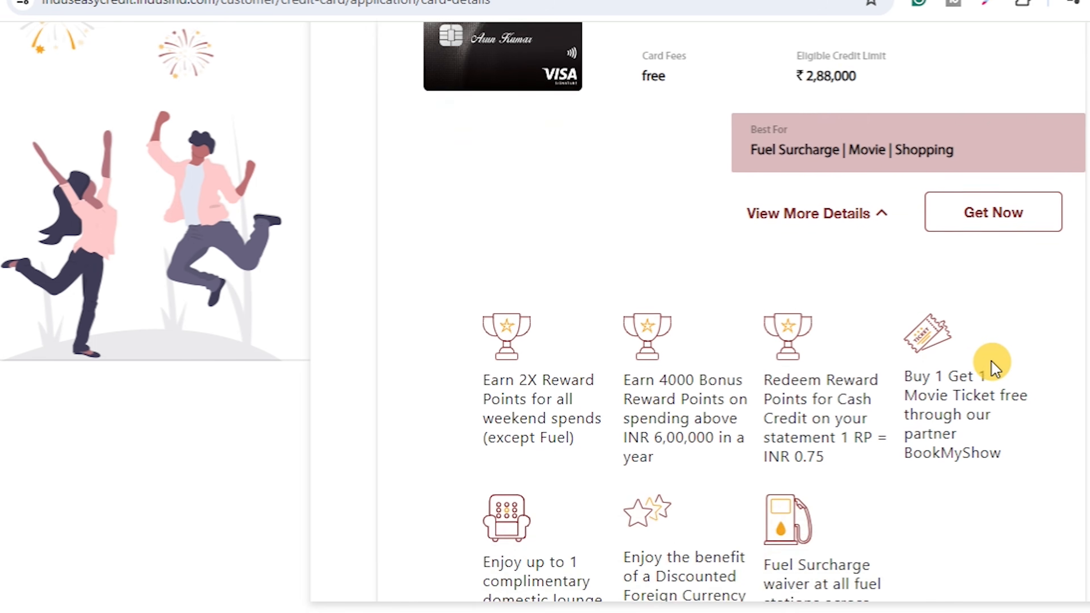
pyautogui.scroll(-20, 934, 382)
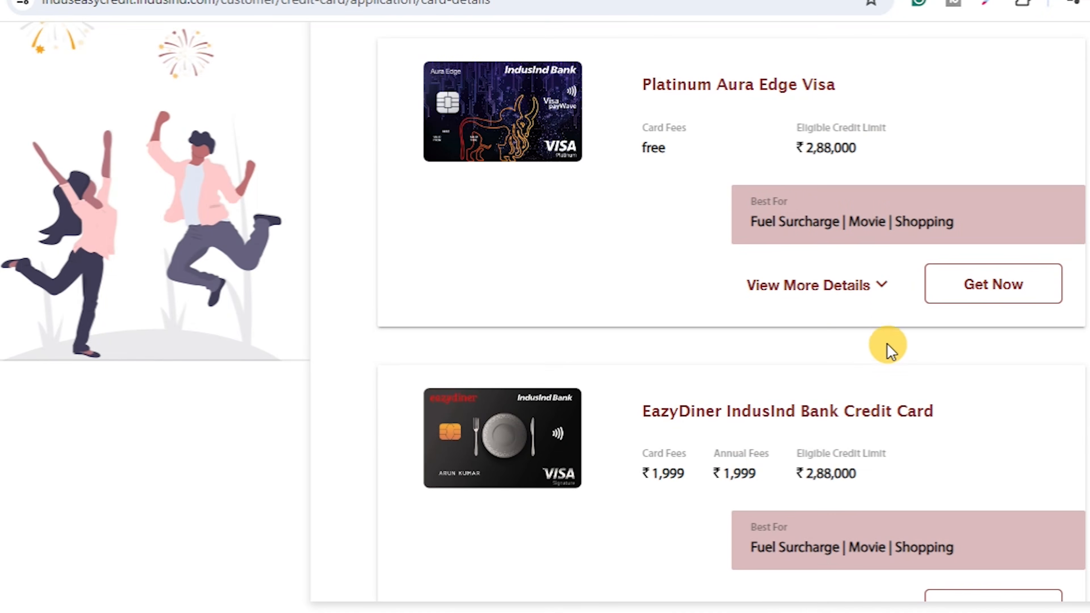
pyautogui.click(876, 285)
pyautogui.scroll(-8, 1053, 357)
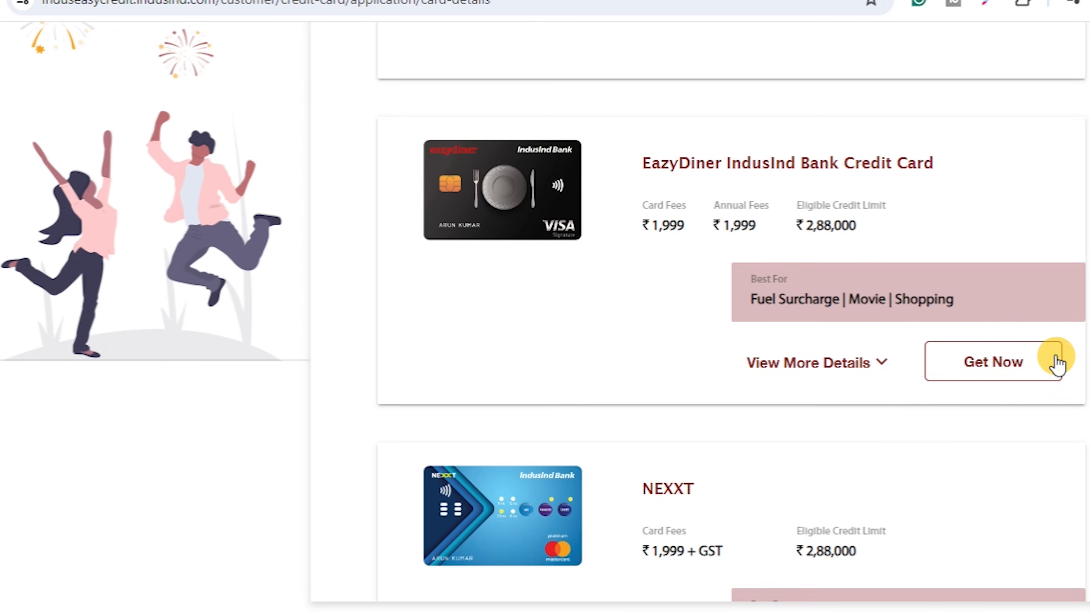
pyautogui.scroll(-15, 1056, 363)
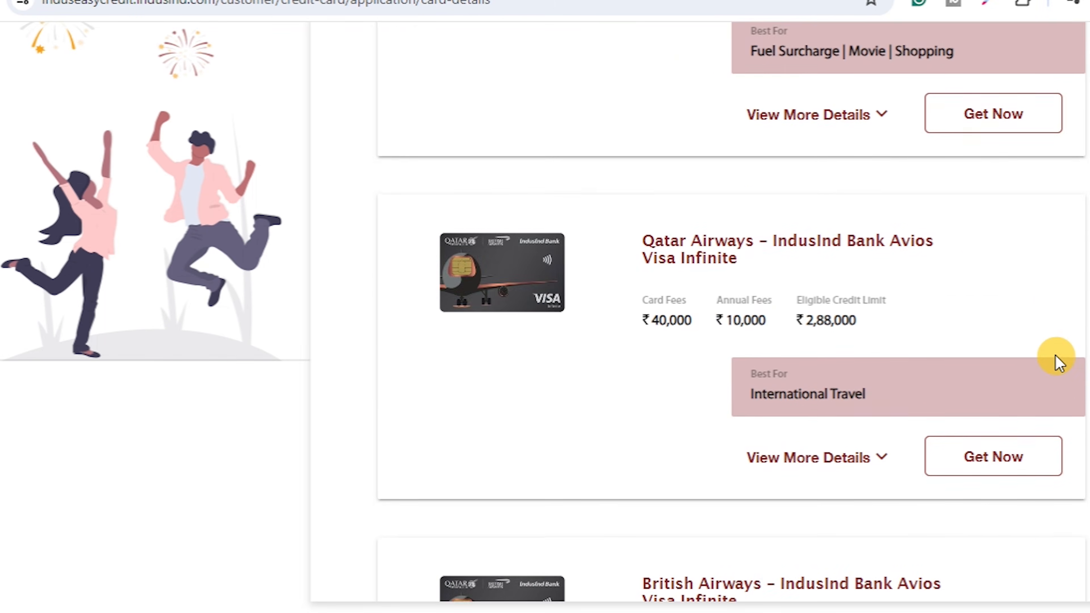
pyautogui.scroll(-10, 1056, 362)
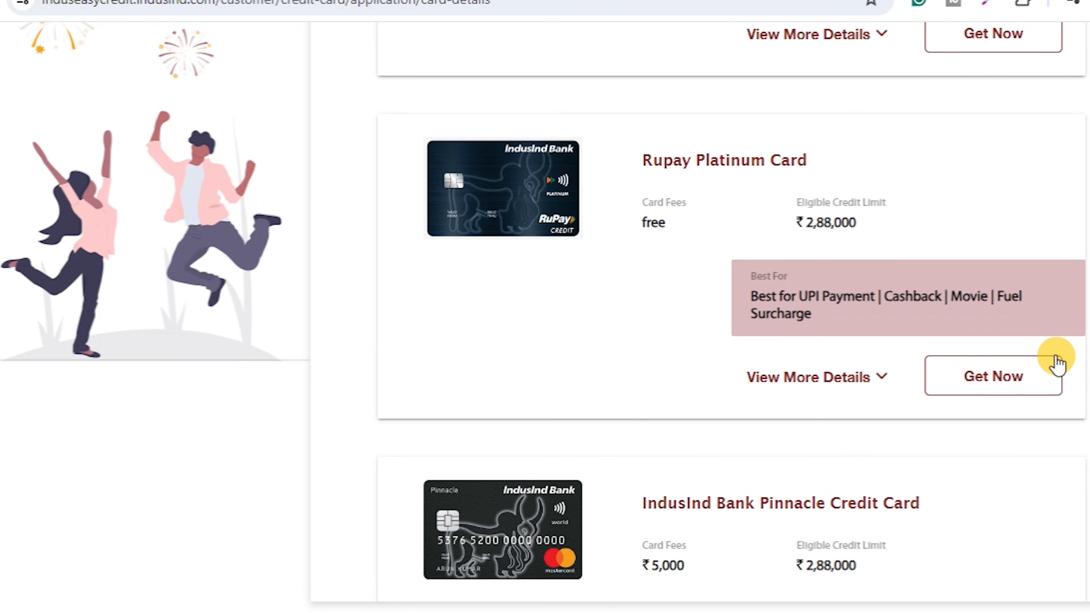
pyautogui.scroll(-2, 1057, 363)
pyautogui.scroll(2, 1056, 363)
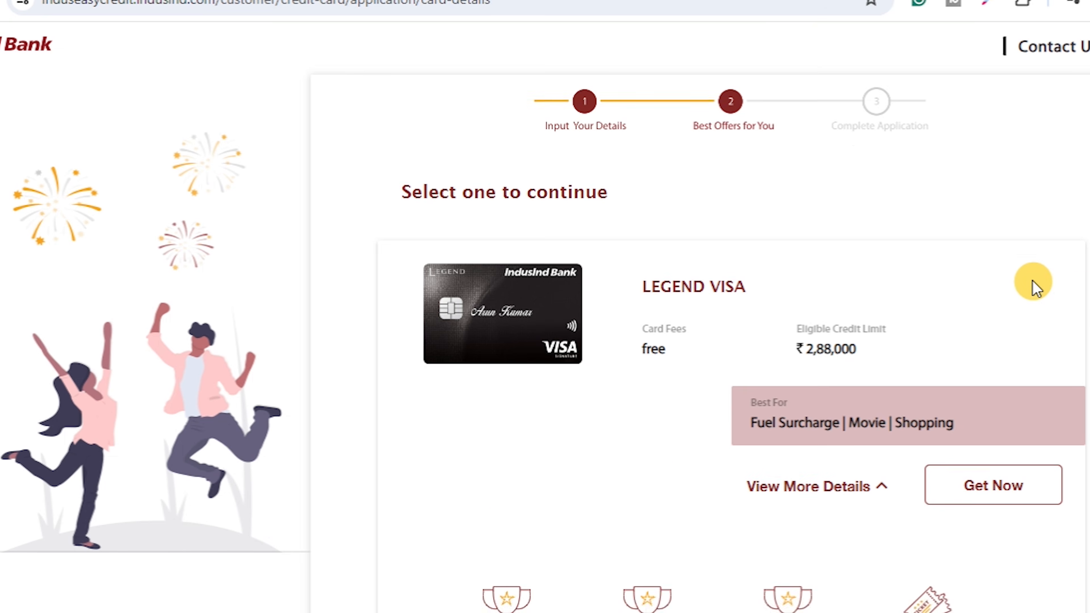
pyautogui.scroll(-4, 1036, 285)
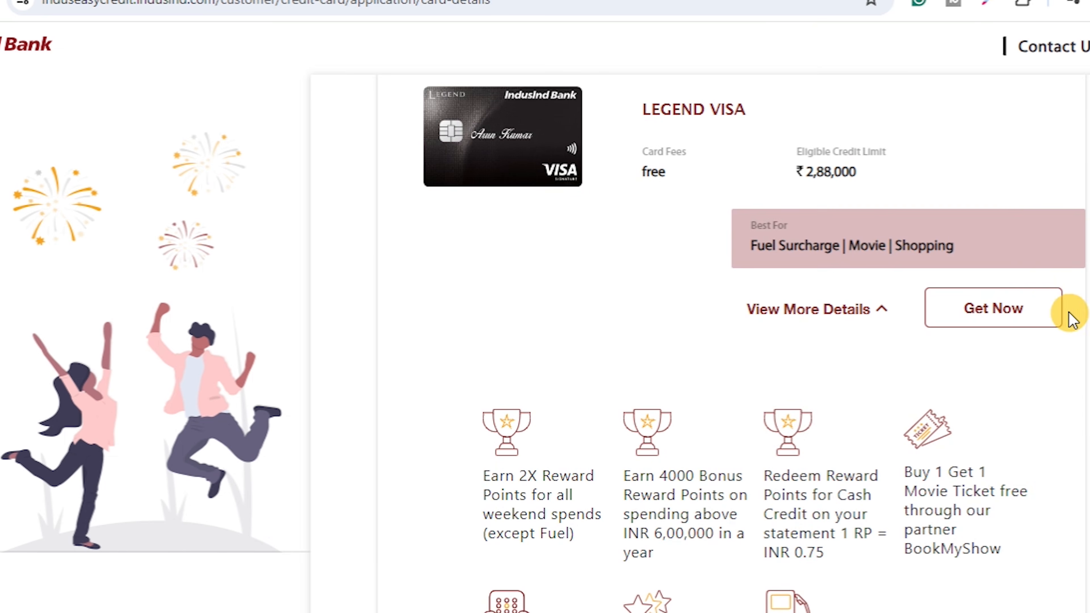
pyautogui.scroll(2, 1068, 316)
pyautogui.click(1021, 408)
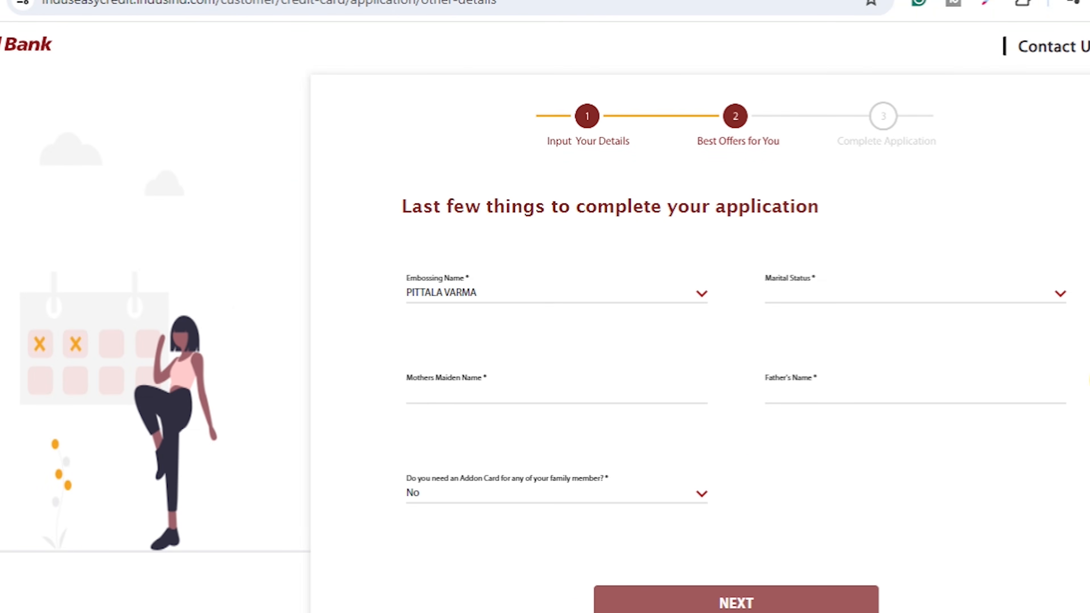
# - Pick the card embossing name, set marital status to Single, enter the parents' names, and submit
pyautogui.click(450, 293)
pyautogui.click(487, 320)
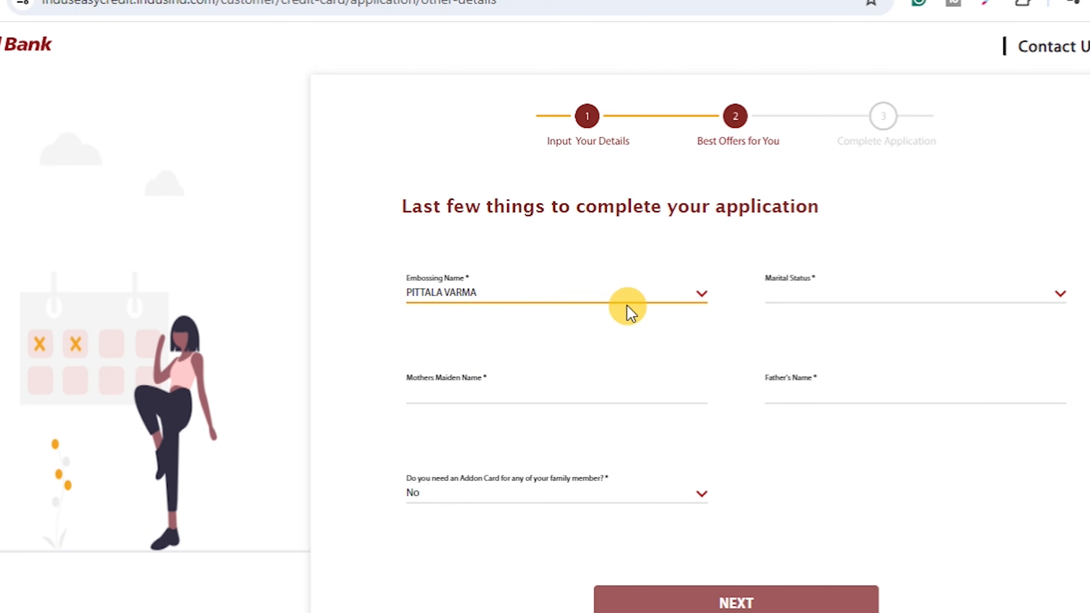
pyautogui.click(809, 298)
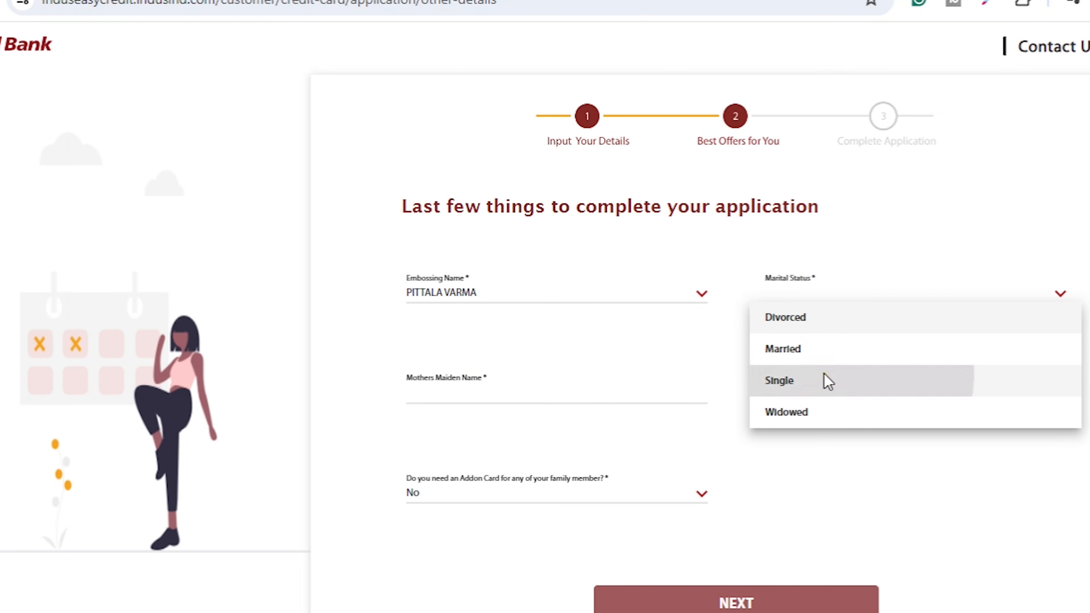
pyautogui.click(828, 381)
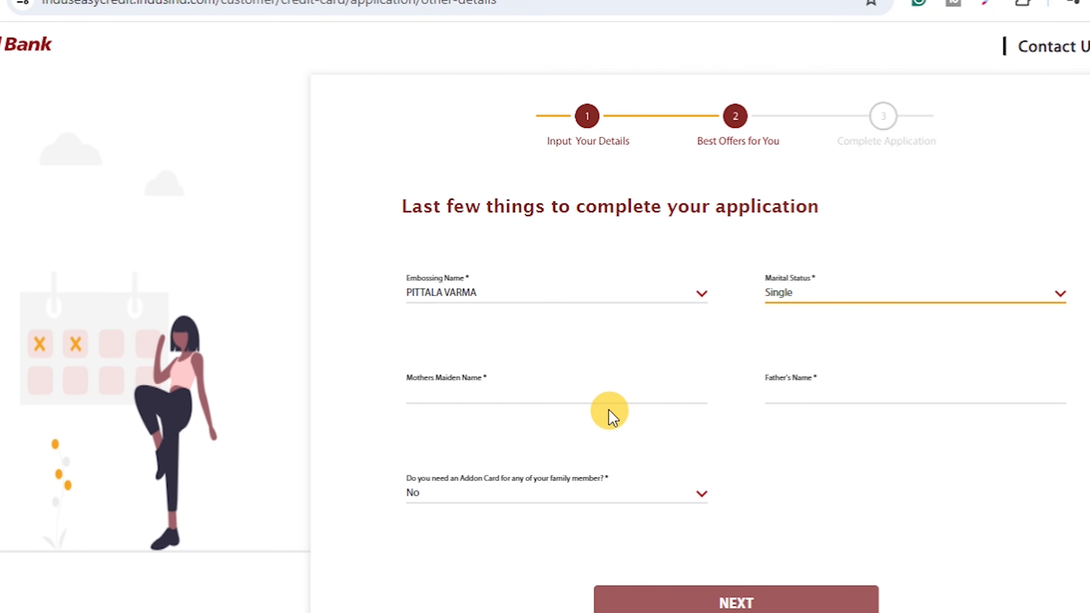
pyautogui.click(545, 397)
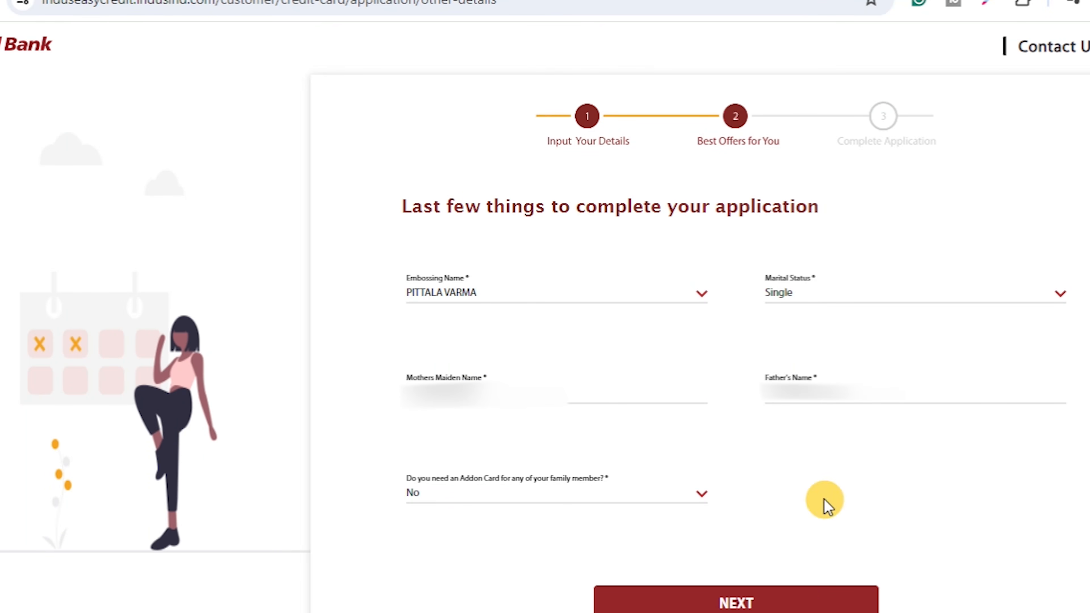
pyautogui.click(803, 601)
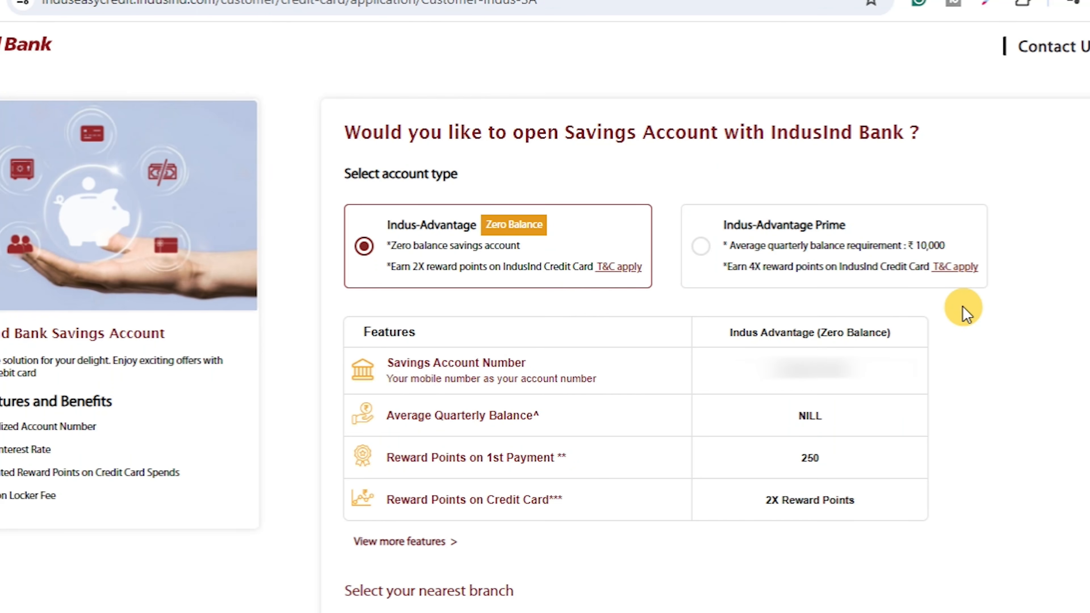
# - Choose 'Skip for now' on the savings account offer
pyautogui.scroll(-5, 963, 309)
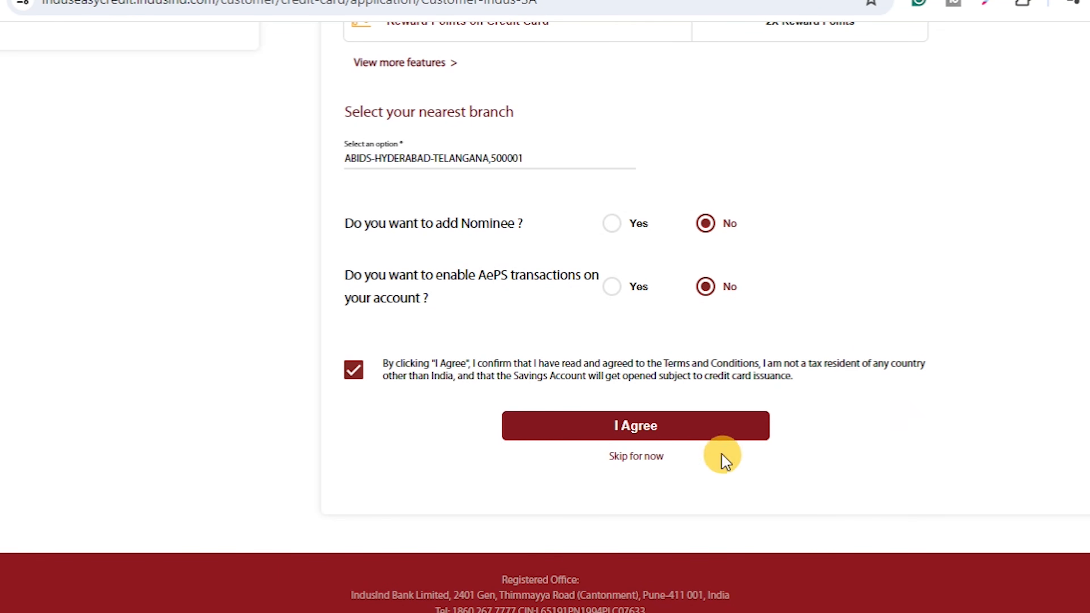
pyautogui.click(622, 456)
pyautogui.scroll(10, 637, 447)
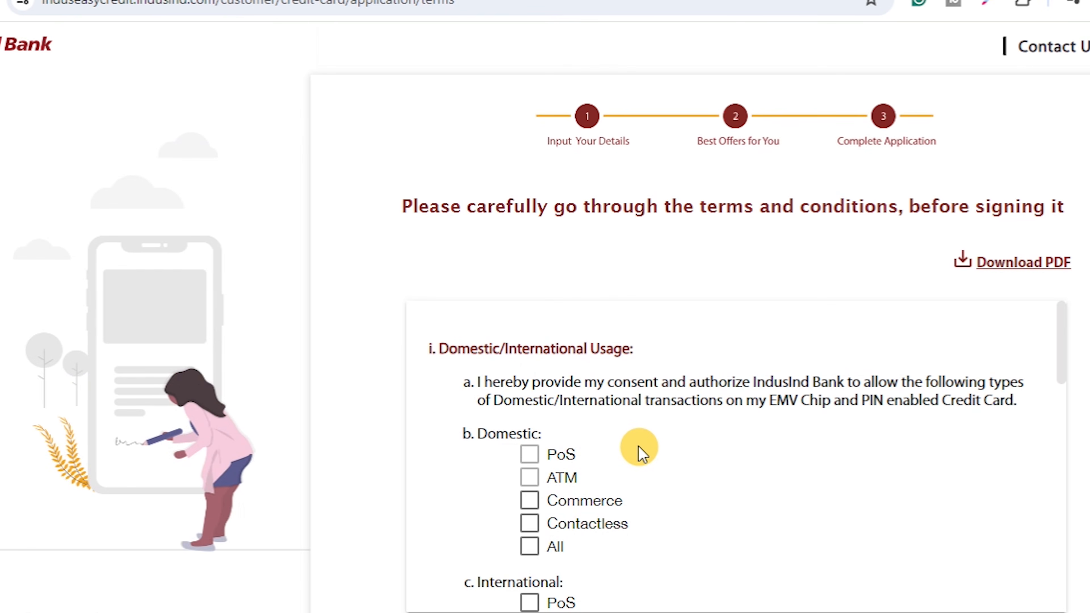
# - Allow domestic PoS, ATM and Commerce use without Contactless, and set international usage to None
pyautogui.scroll(-2, 542, 384)
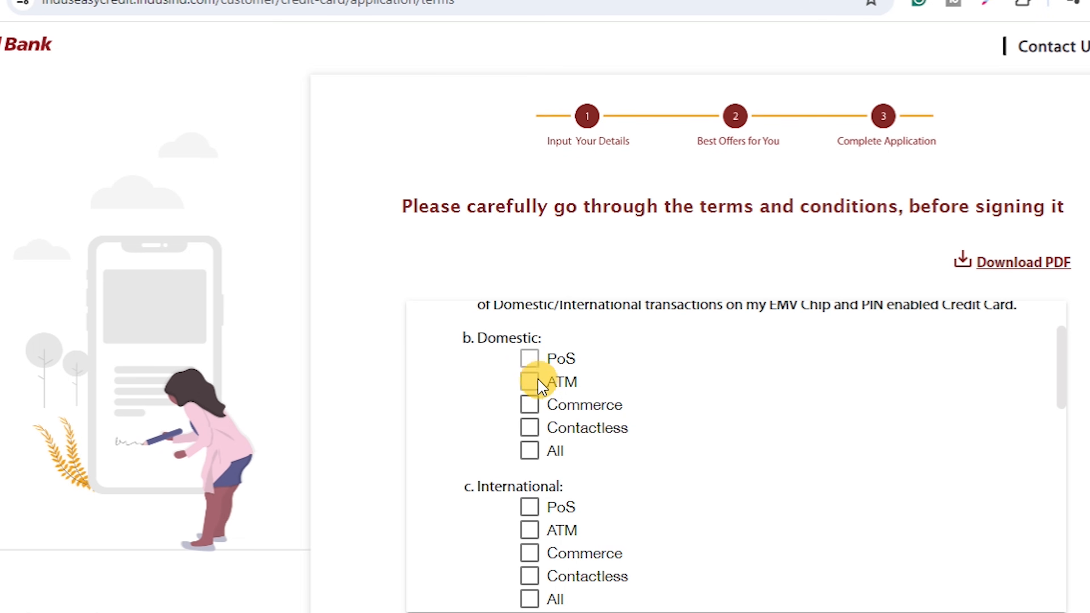
pyautogui.click(529, 450)
pyautogui.click(564, 437)
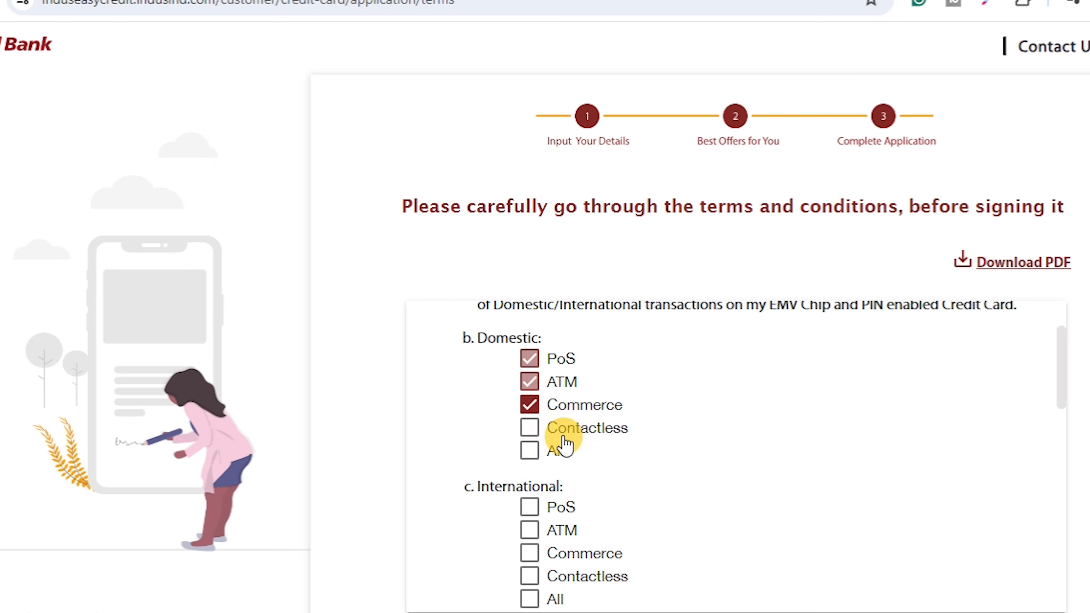
pyautogui.scroll(-2, 884, 445)
pyautogui.click(529, 527)
pyautogui.scroll(-6, 895, 462)
pyautogui.scroll(-10, 937, 483)
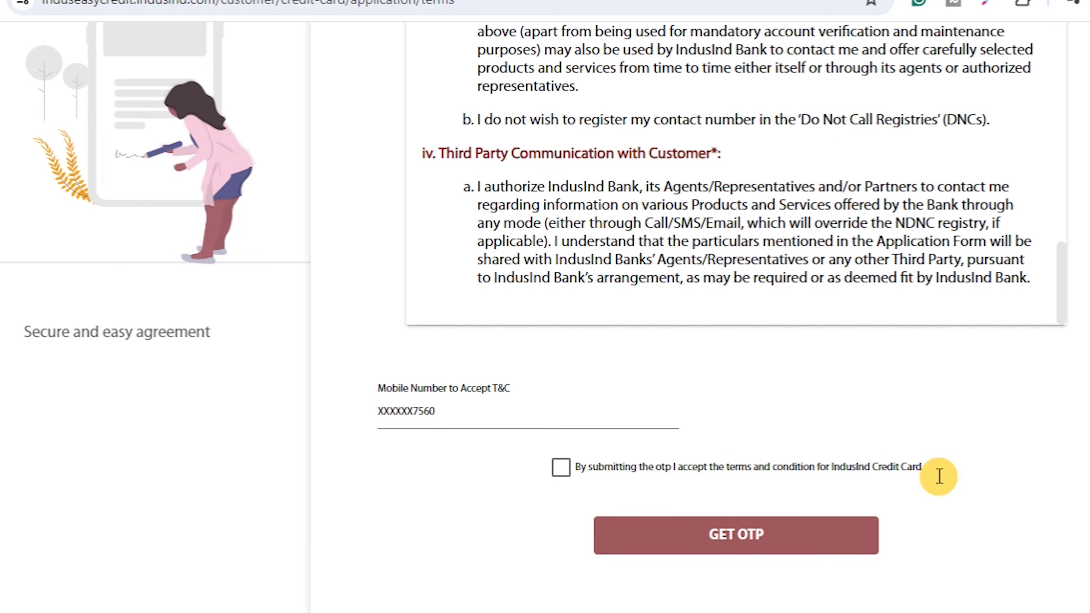
# - Accept the card terms and sign them with the mobile one-time code
pyautogui.click(560, 467)
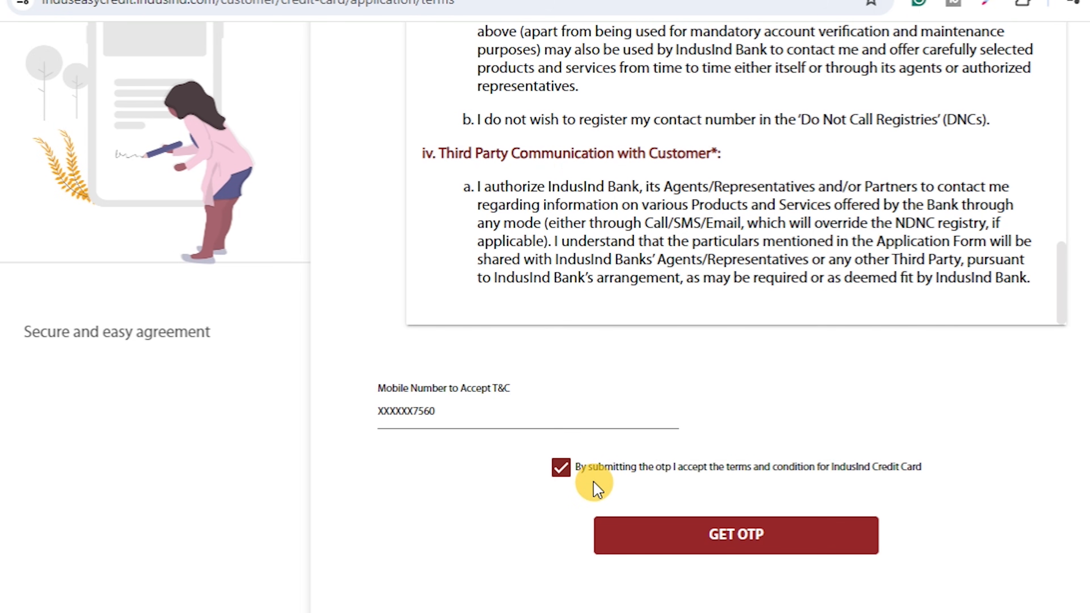
pyautogui.click(763, 537)
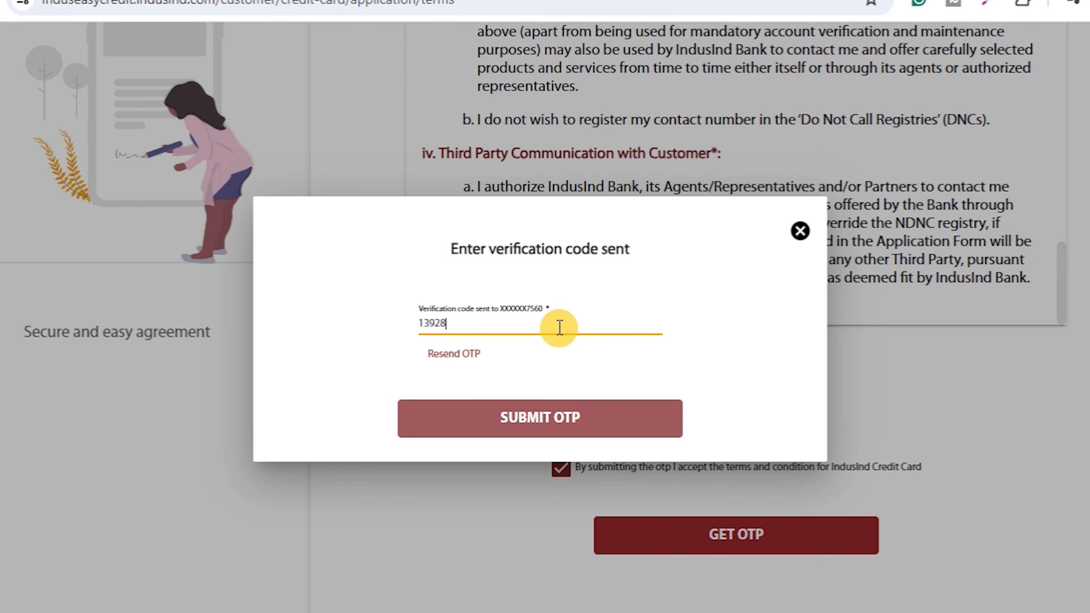
pyautogui.write('0')
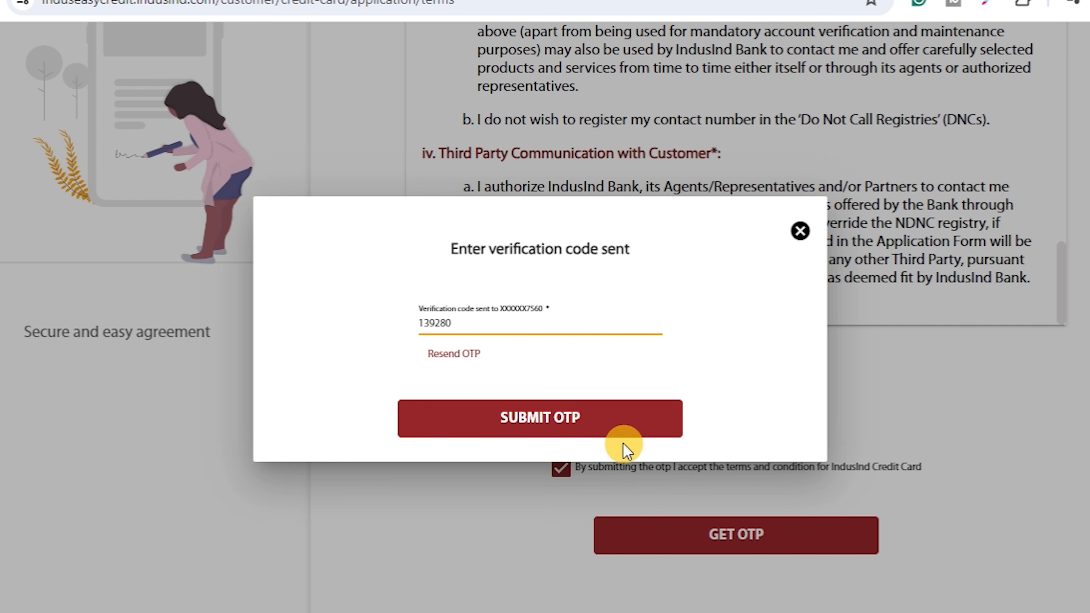
pyautogui.click(625, 434)
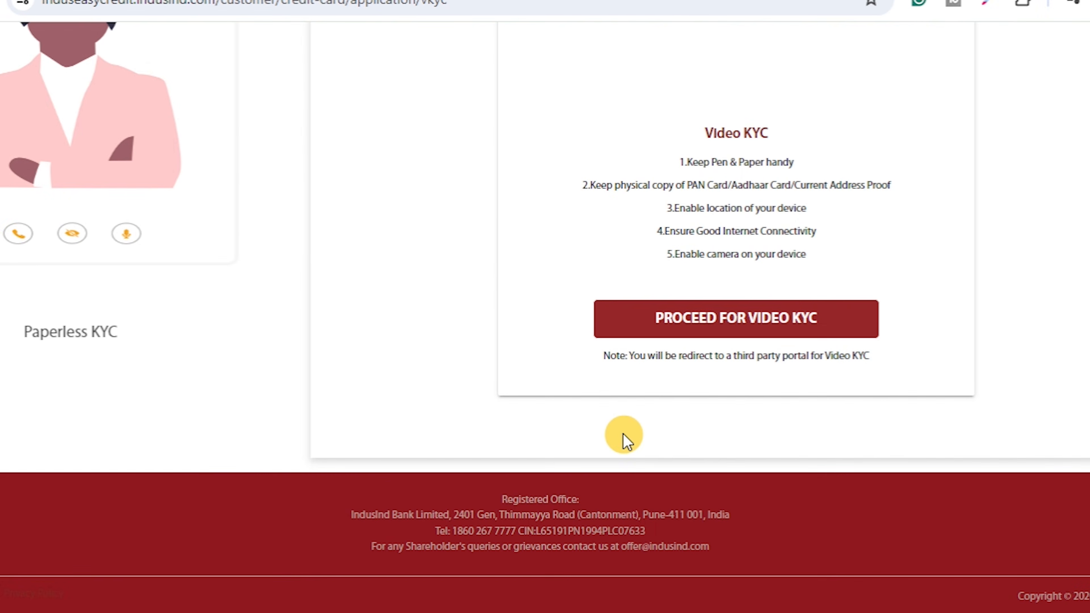
pyautogui.scroll(5, 624, 435)
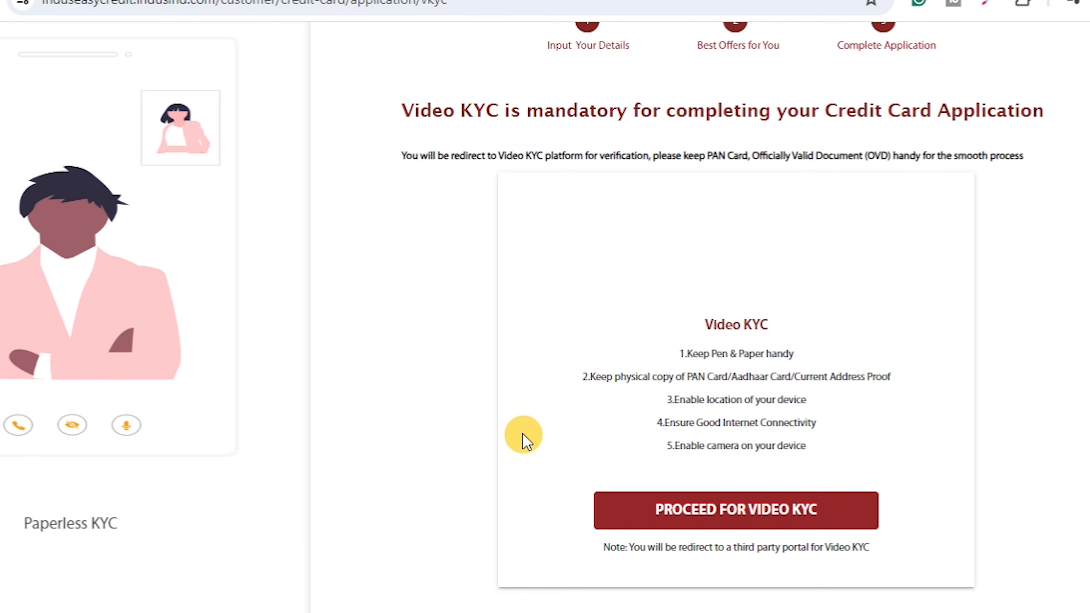
pyautogui.scroll(2, 526, 440)
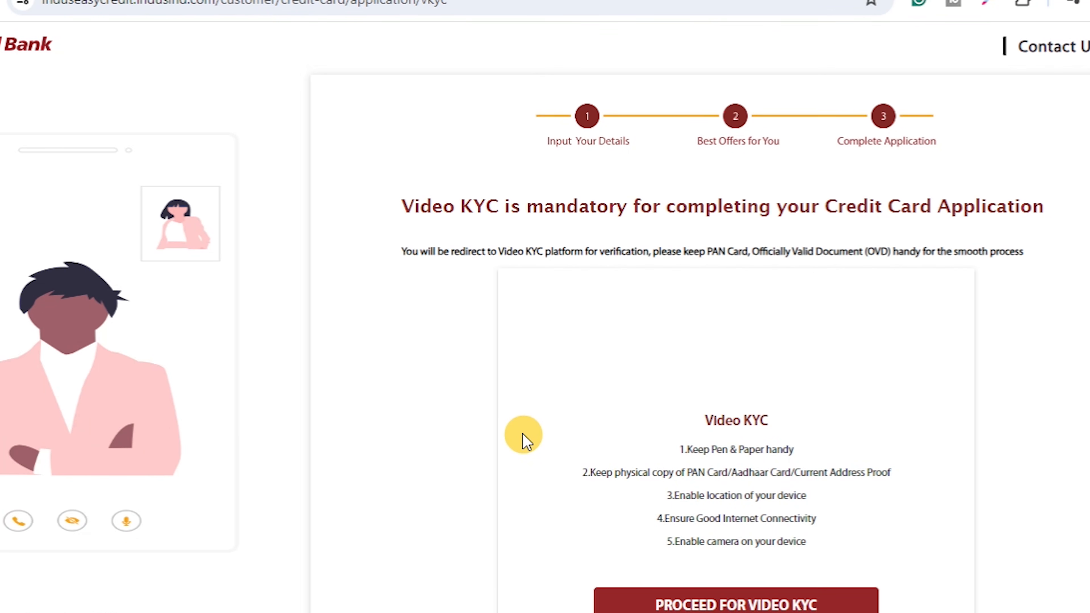
pyautogui.scroll(-2, 526, 441)
pyautogui.scroll(2, 526, 440)
pyautogui.scroll(-2, 526, 441)
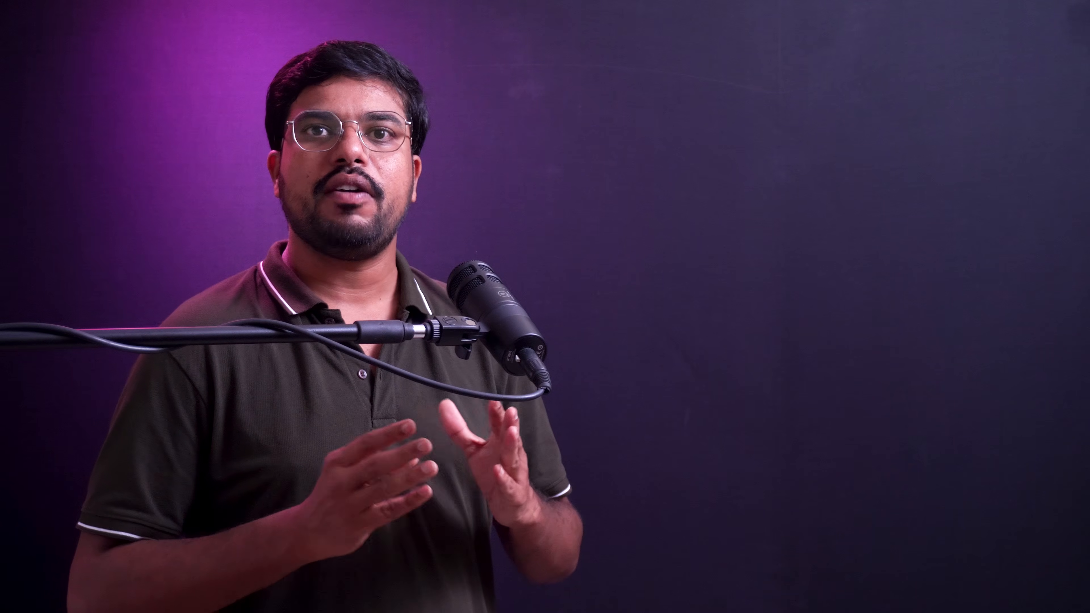